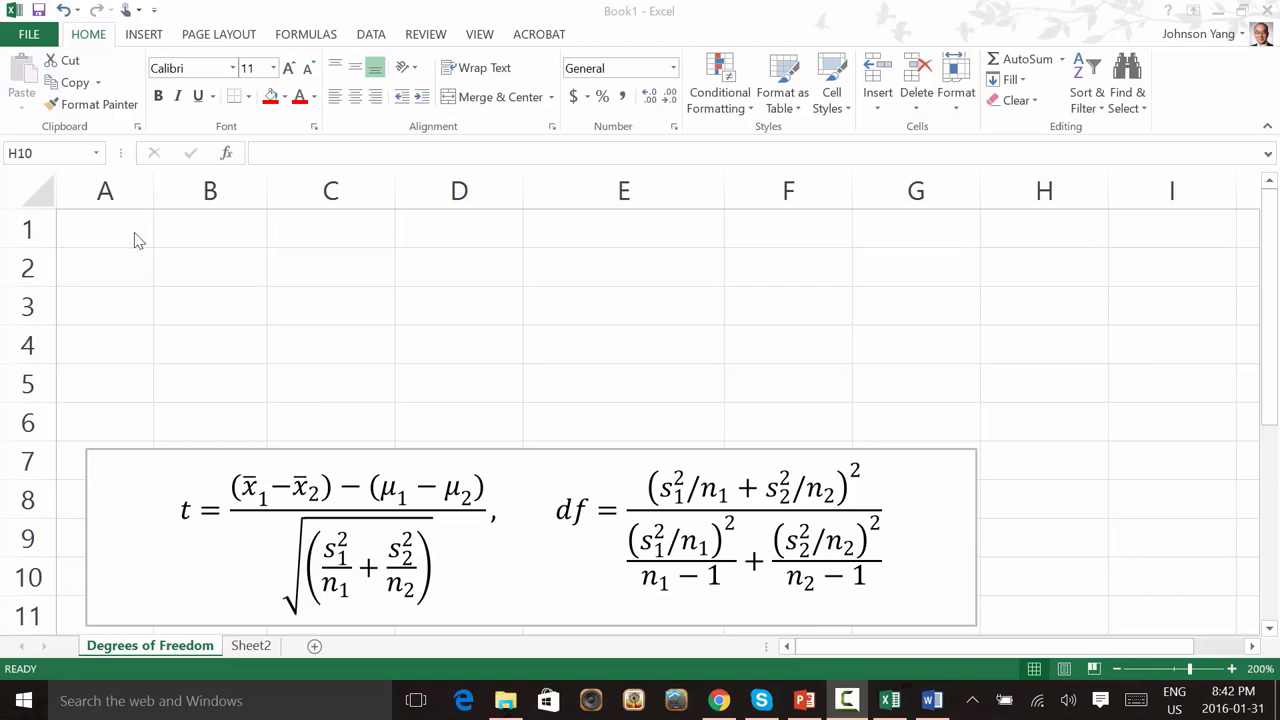
Enter the column headers Sample, Standard Deviation and Size in cells A1, B1 and C1
left_click(103, 231)
type("Sample")
left_click(232, 238)
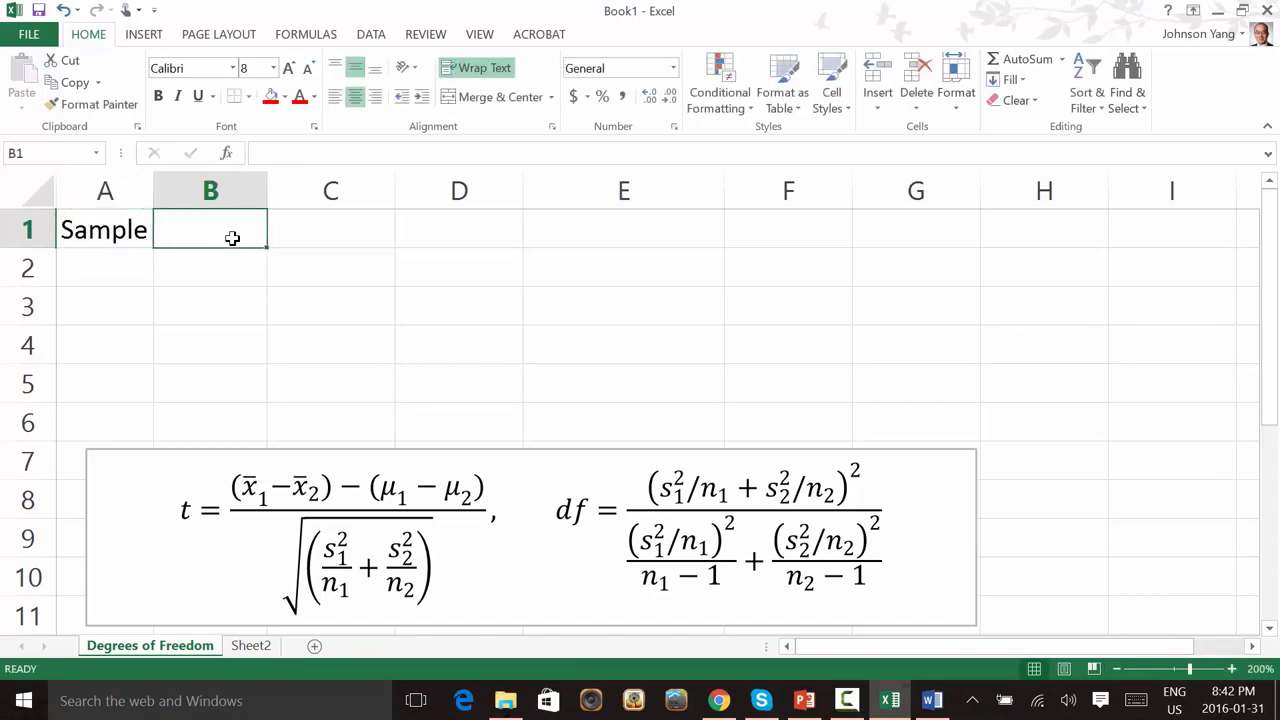
type("Standard De")
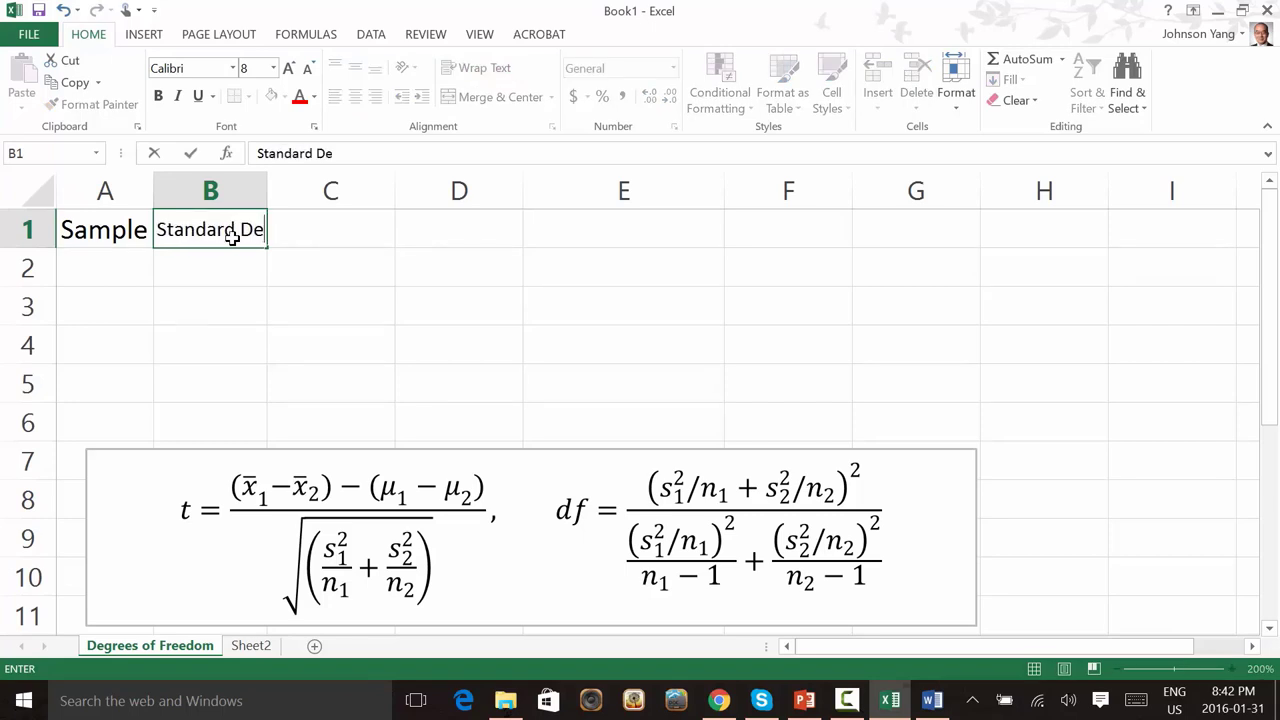
type("viation")
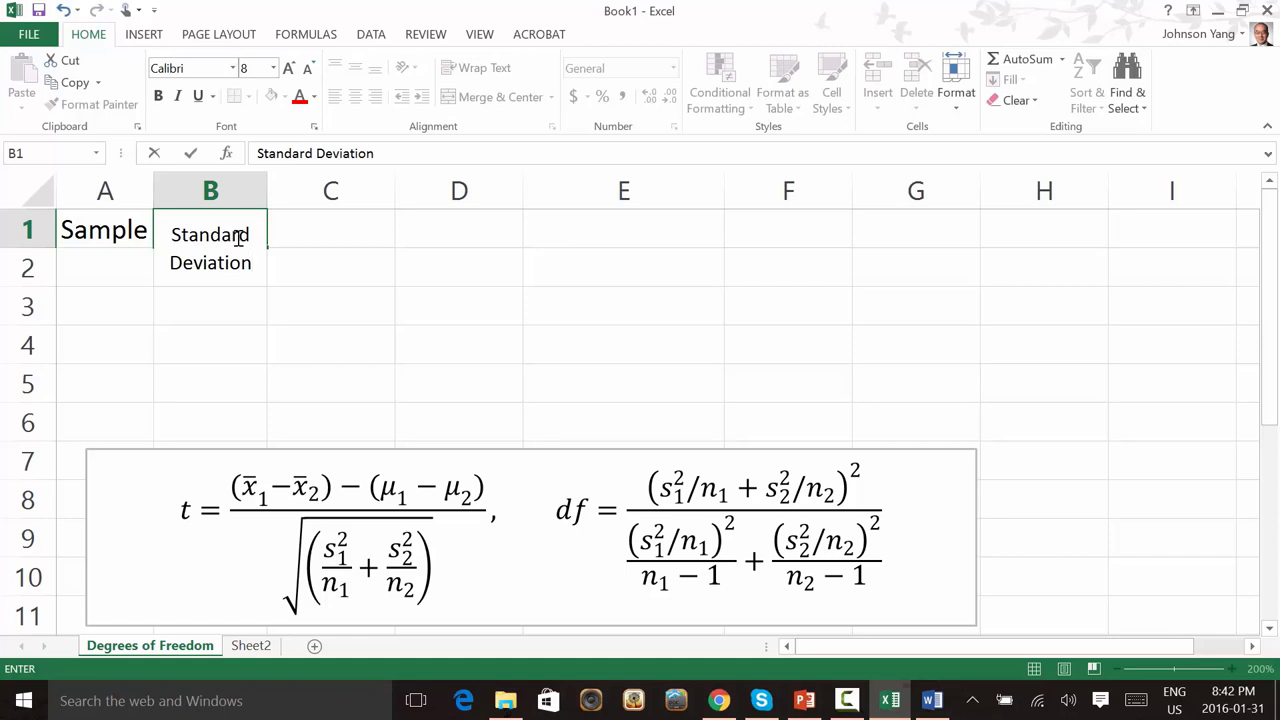
left_click(336, 232)
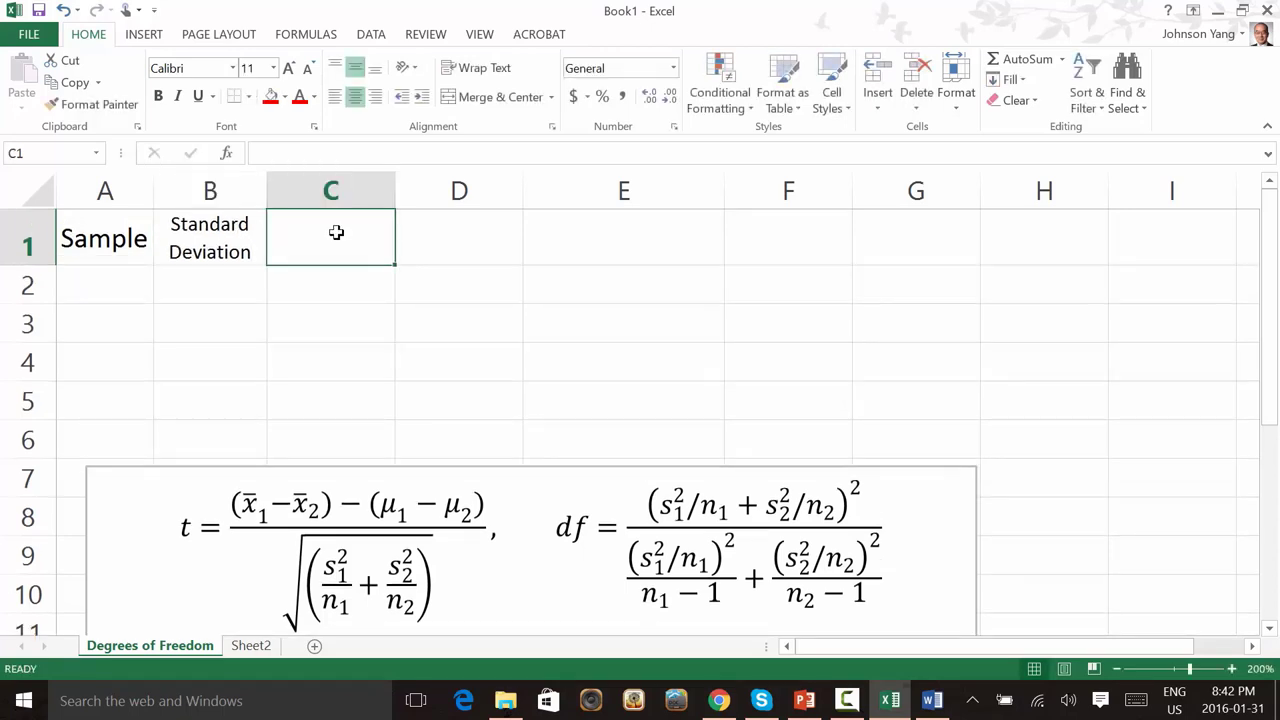
type("S")
type("a2")
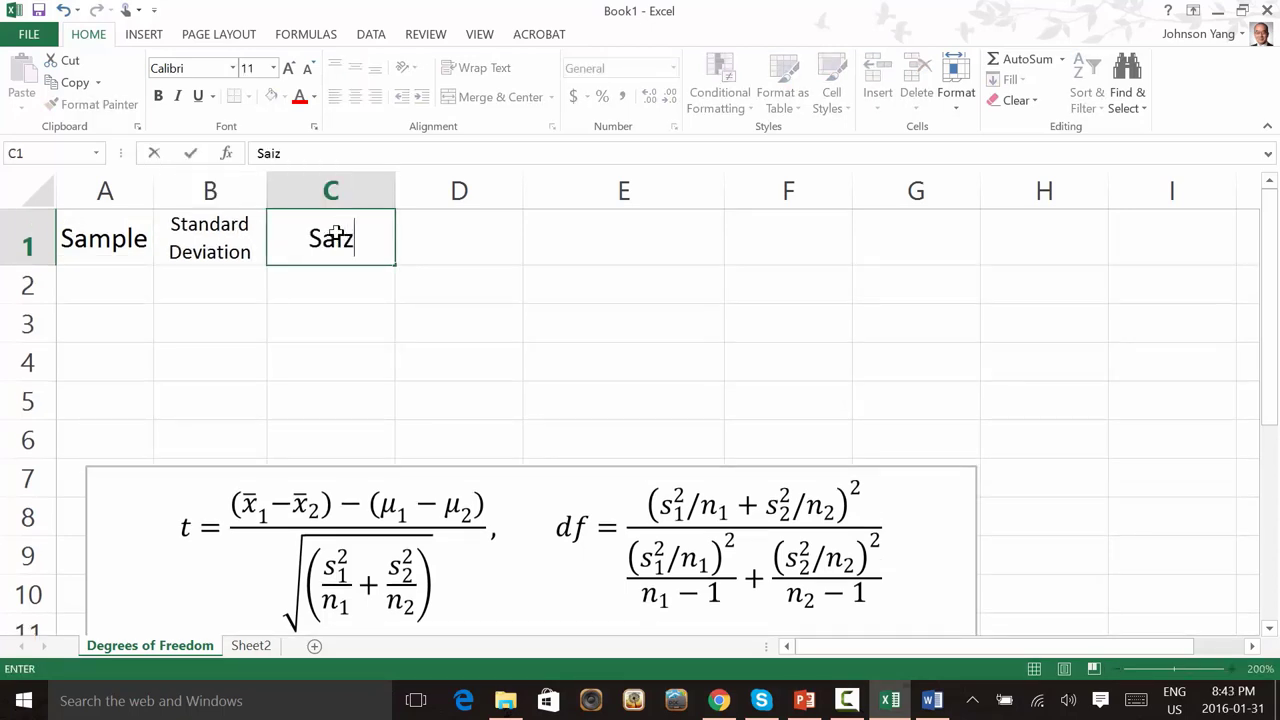
key("BackSpace")
key("BackSpace")
type("ize")
Enter the symbol s in B2 under Standard Deviation and n in C2 under Size
left_click(219, 289)
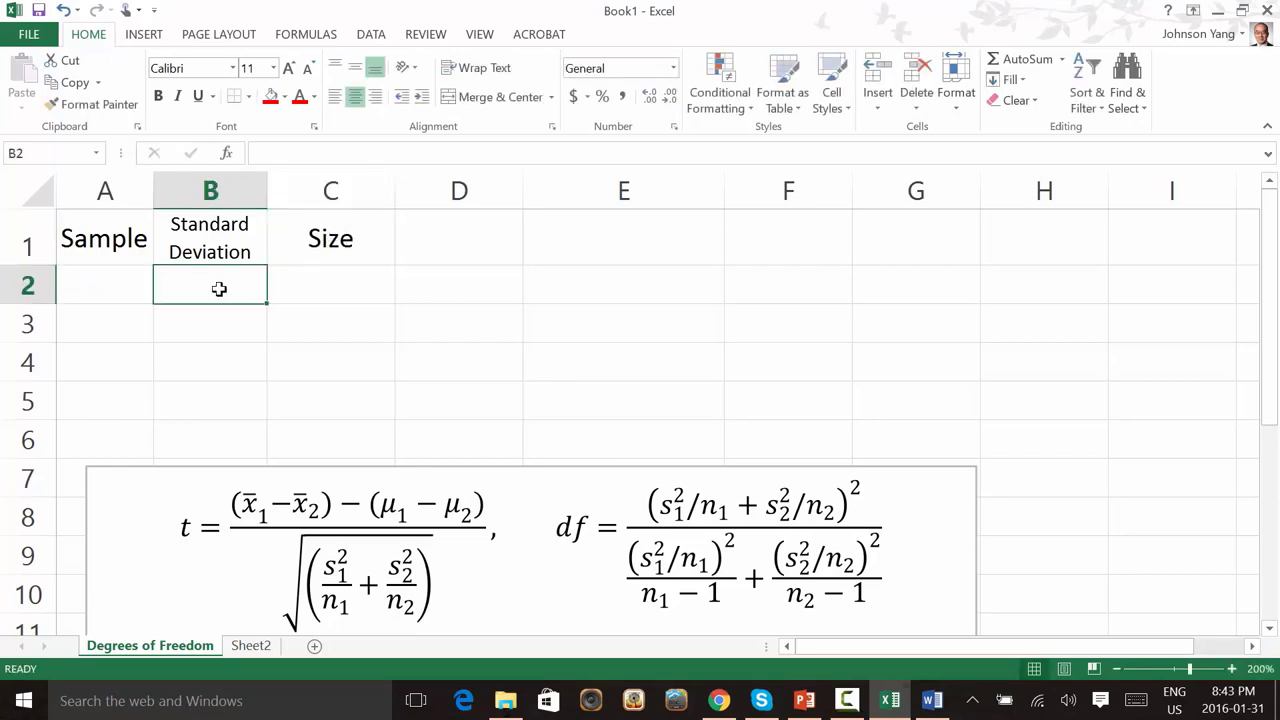
type("s")
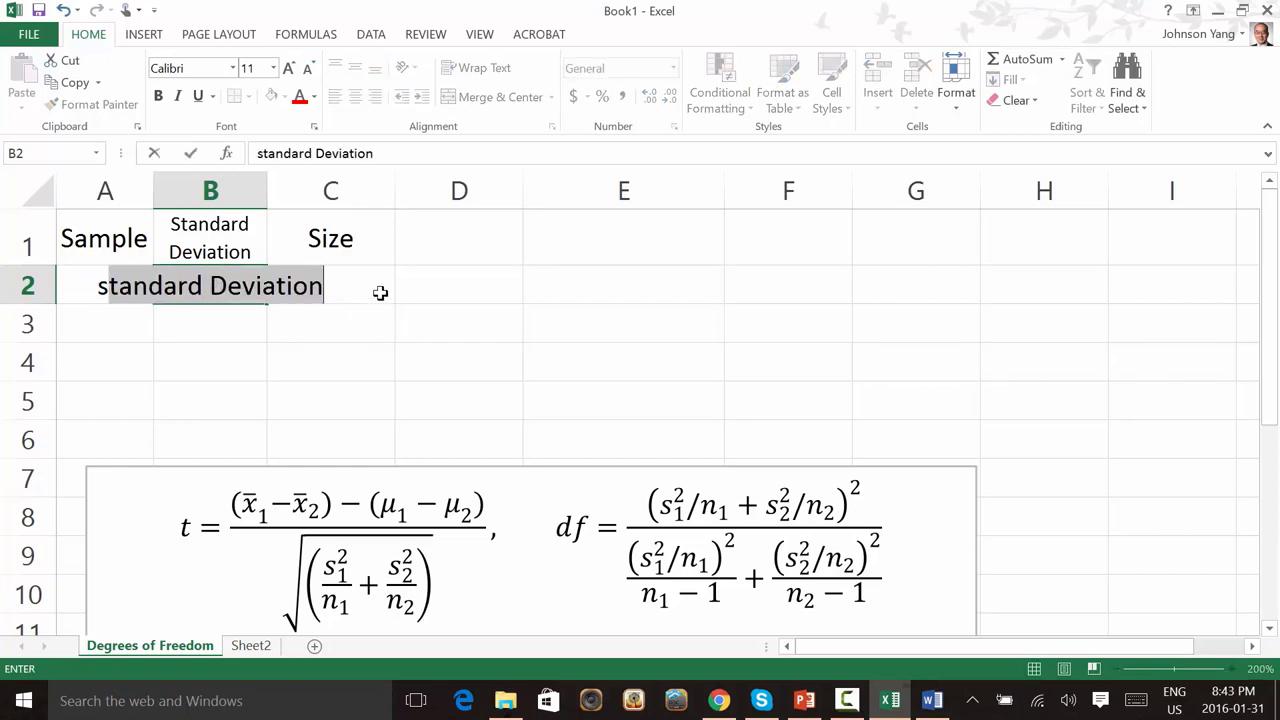
key("BackSpace")
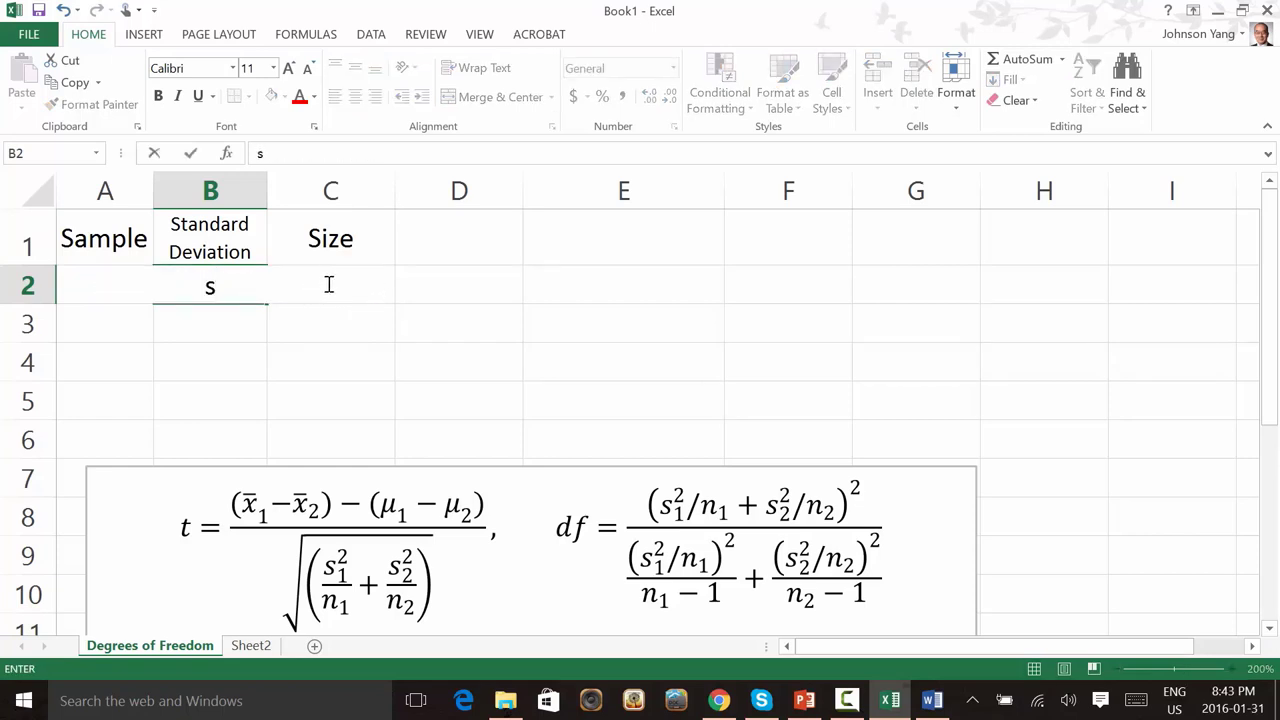
key("F2")
key("Return")
left_click(358, 284)
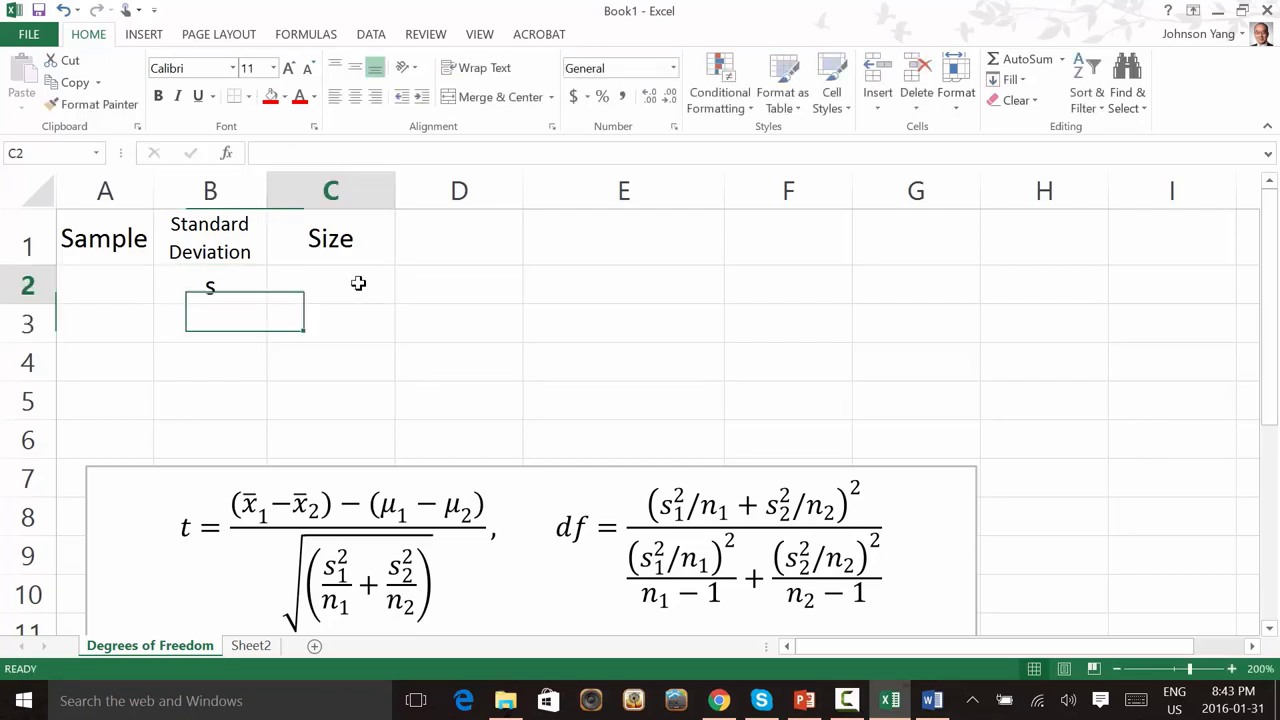
type("n")
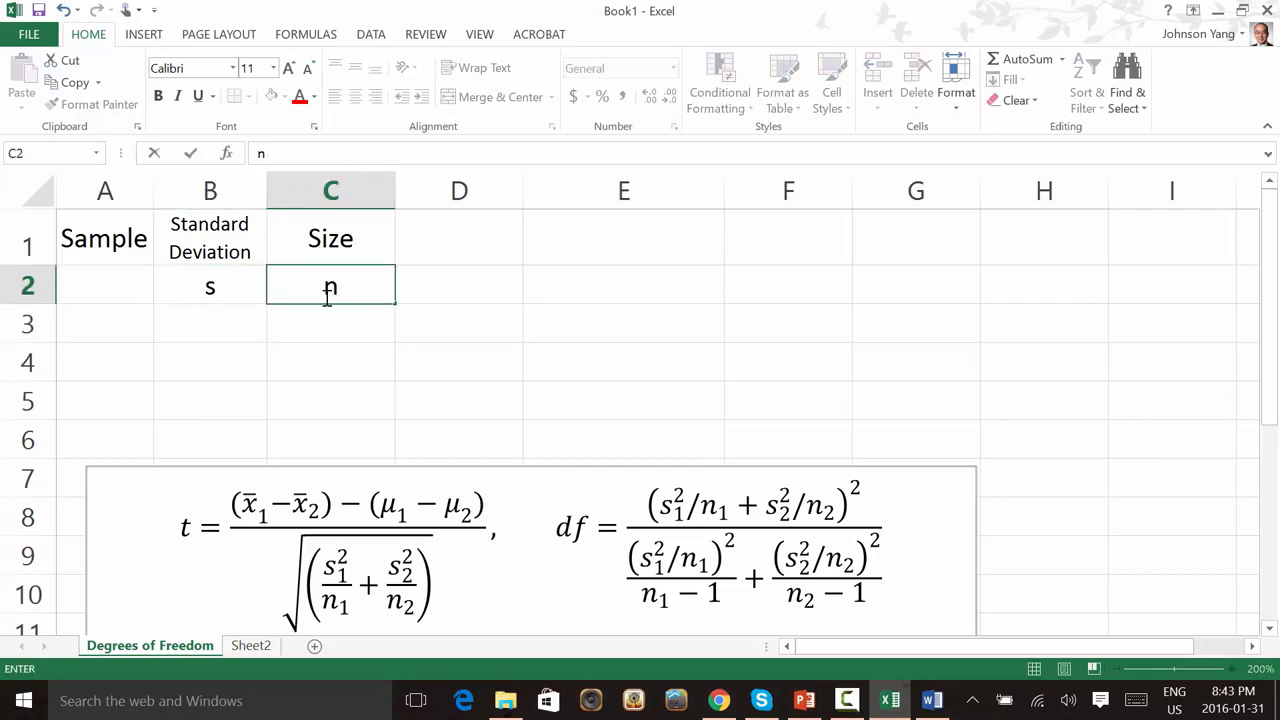
Number the two samples 1 and 2 in cells A3 and A4
left_click(96, 336)
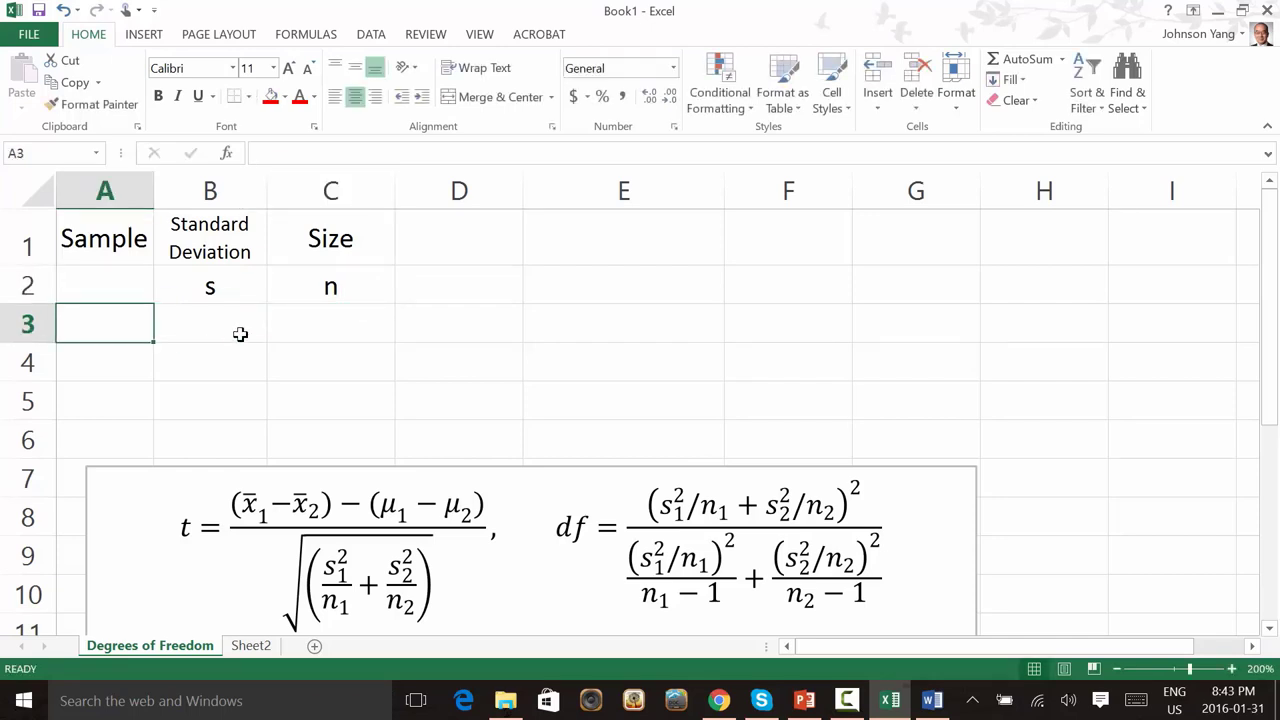
type("1")
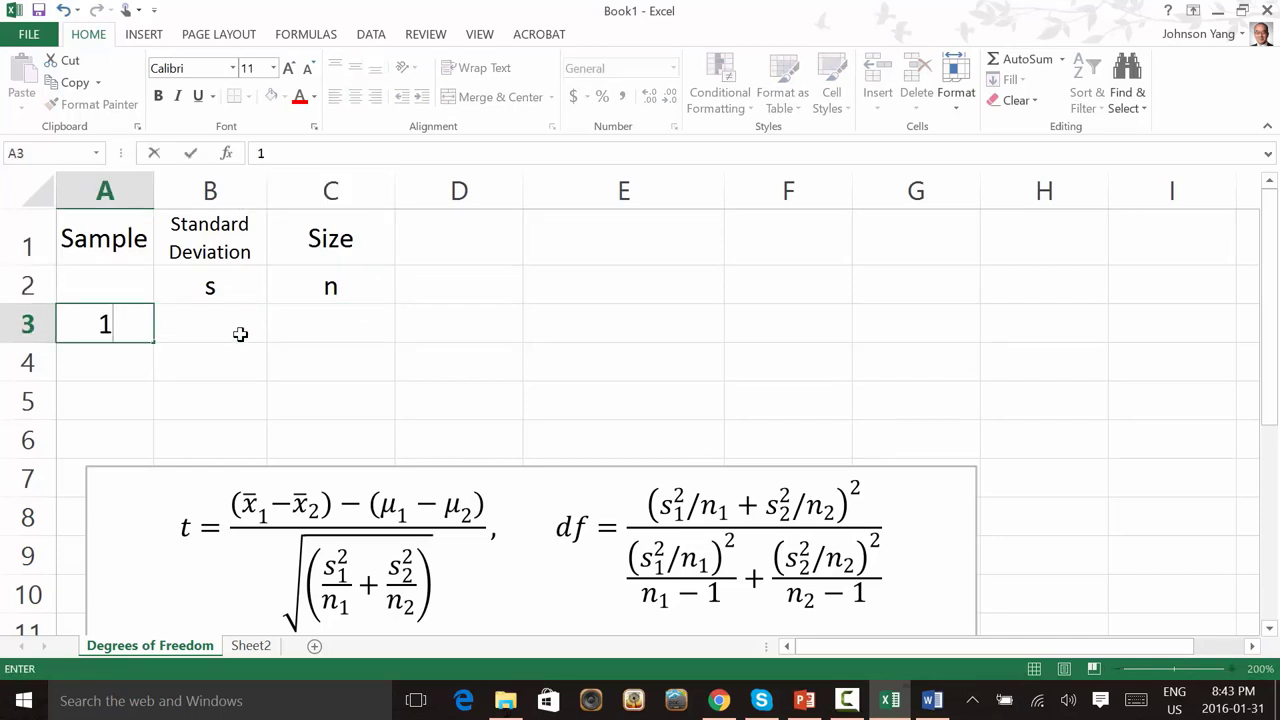
key("Return")
type("2")
key("Return")
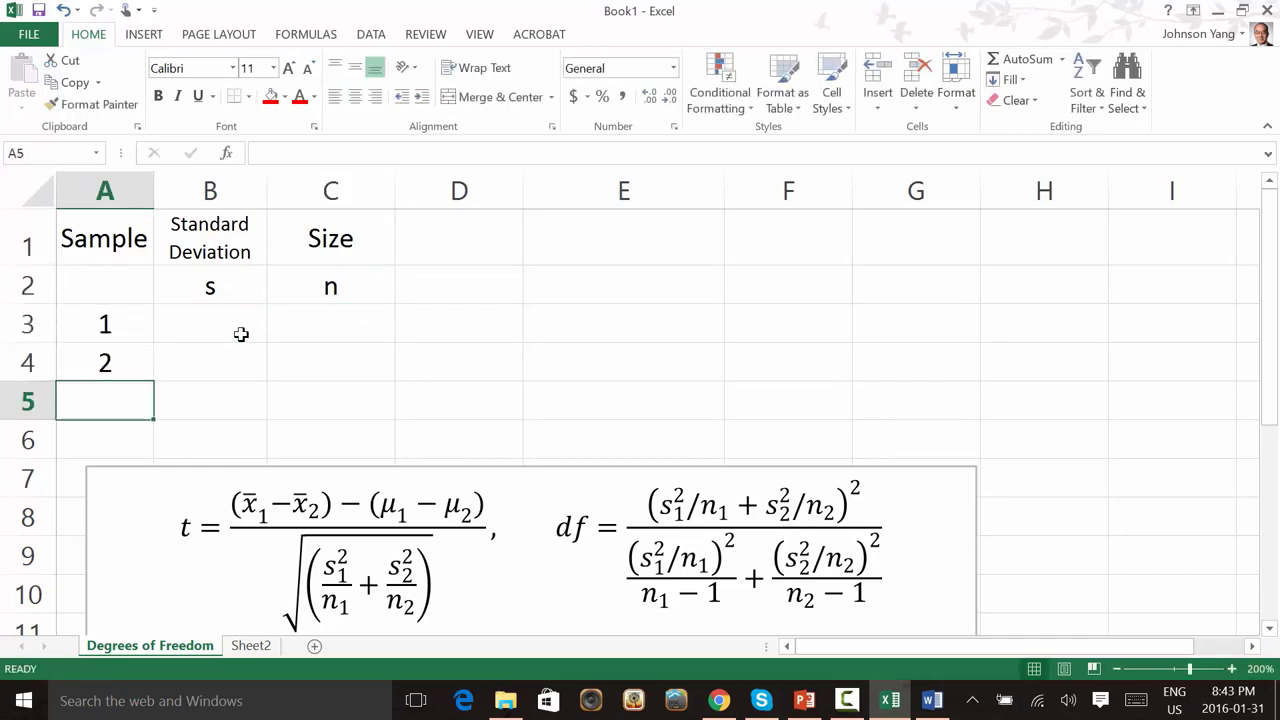
Enter the standard deviations 35.6 for sample 1 in B3 and 25.4 for sample 2 in B4
left_click(232, 321)
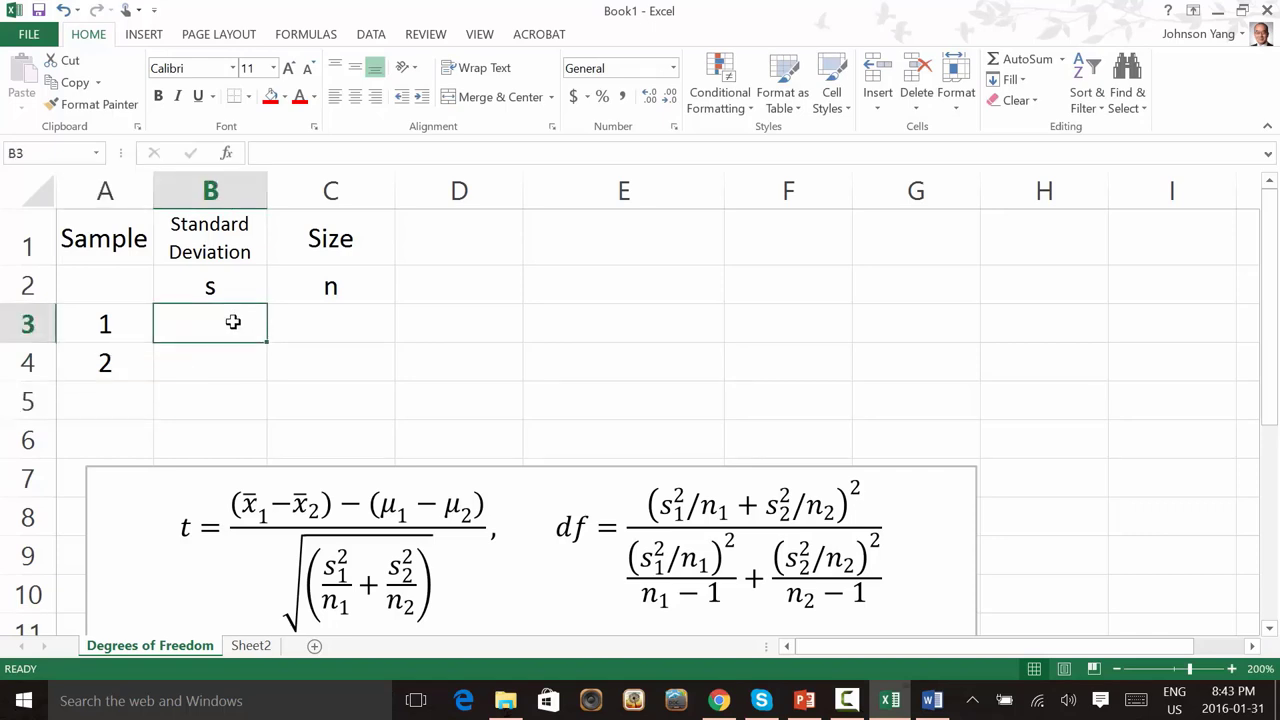
type("35.6")
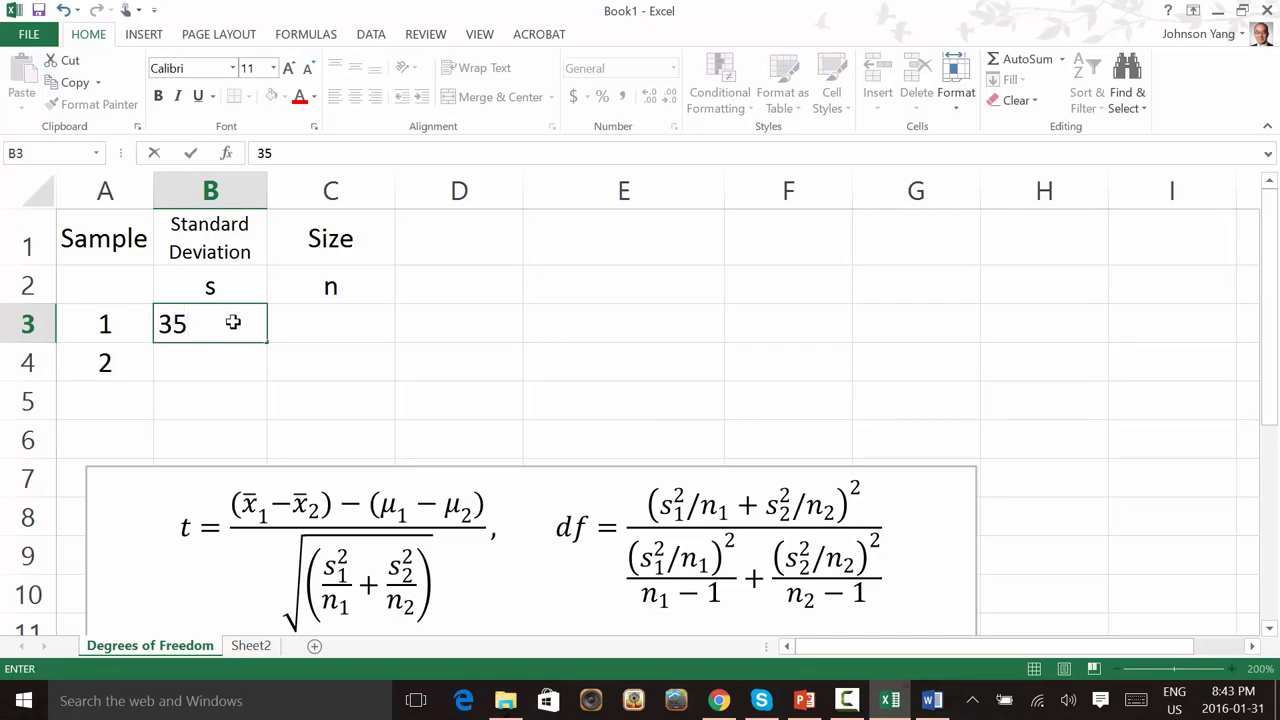
left_click(215, 356)
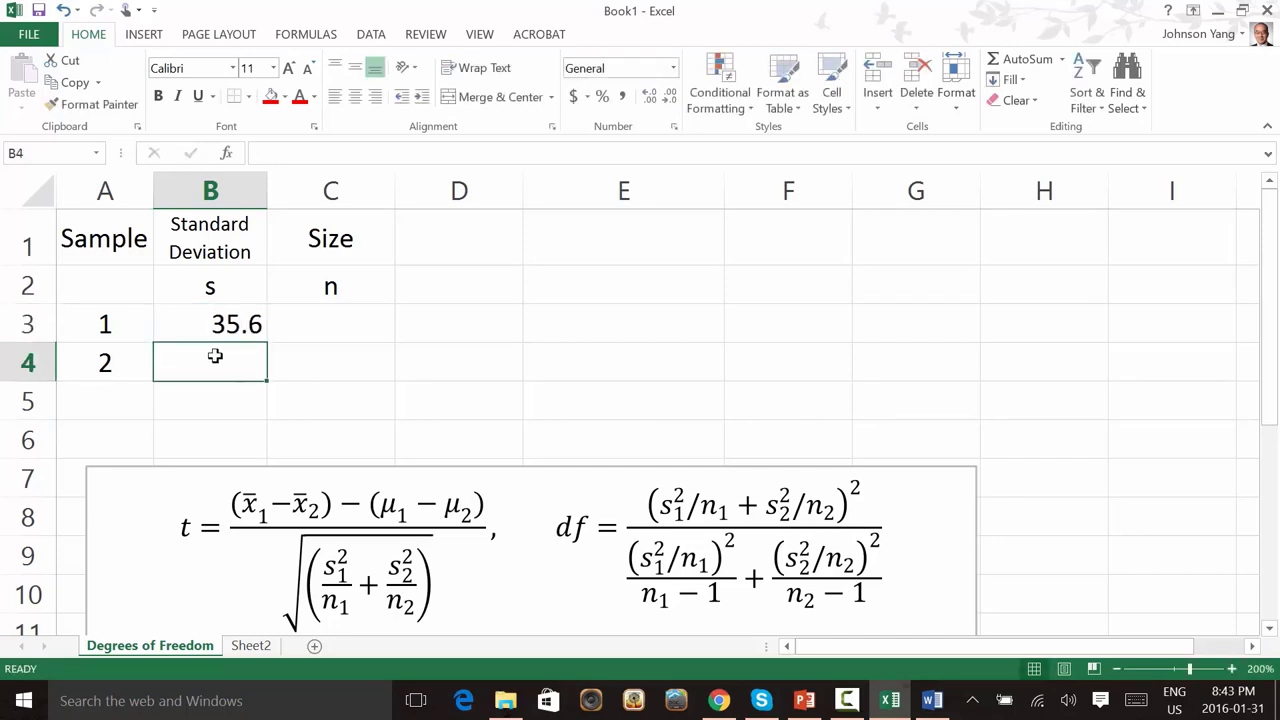
type("25.4")
Enter the sample sizes 30 for sample 1 in C3 and 50 for sample 2 in C4
left_click(371, 319)
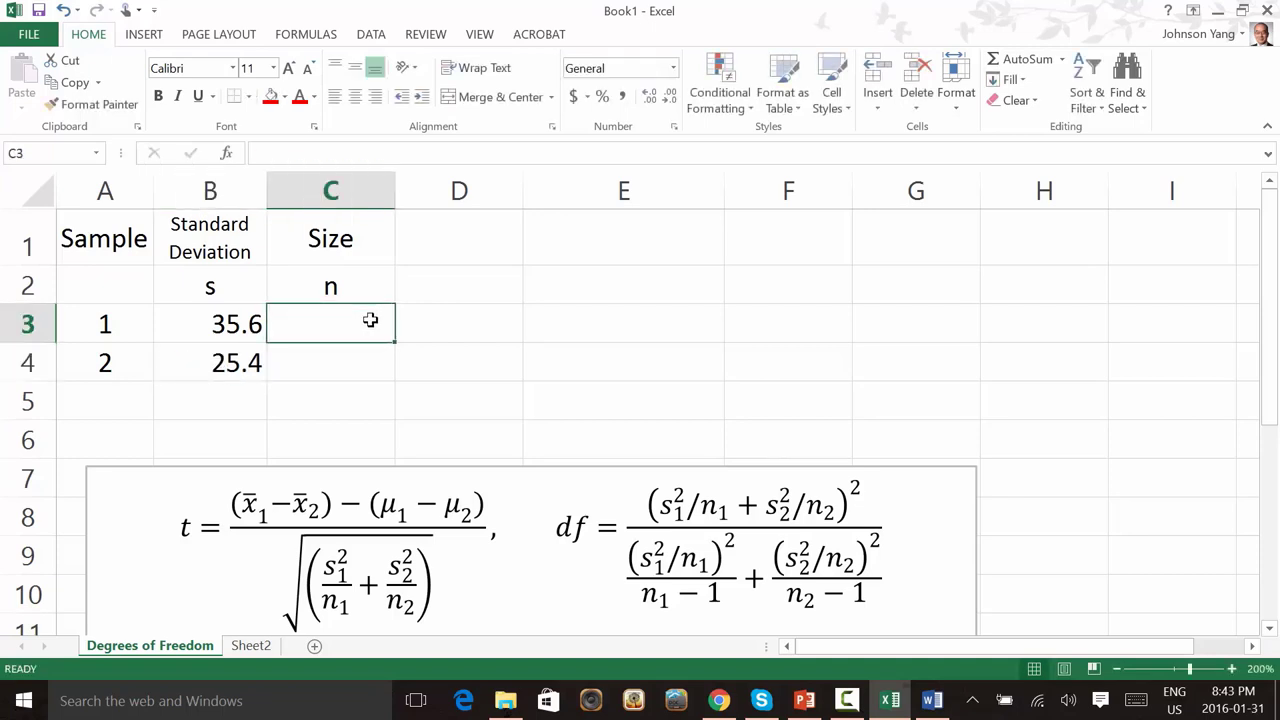
type("30")
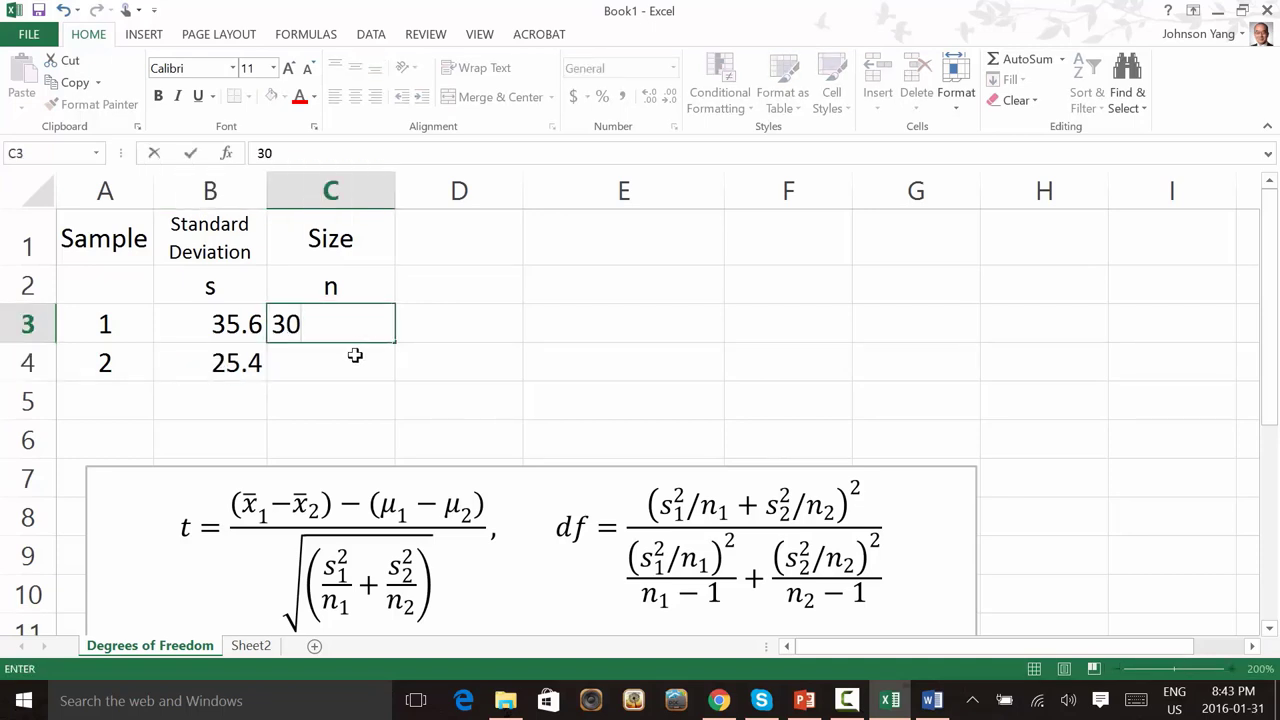
left_click(355, 356)
type("50")
Label cell D2 with the header s^2/n
left_click(466, 247)
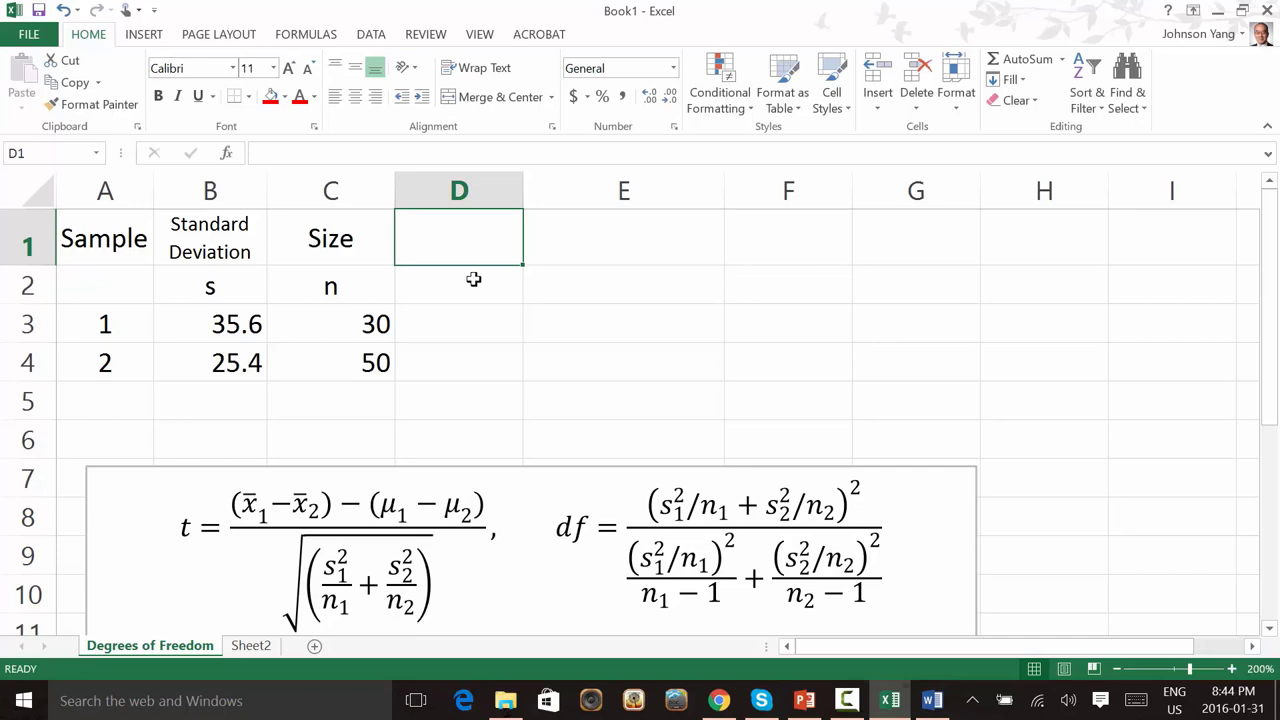
left_click(466, 285)
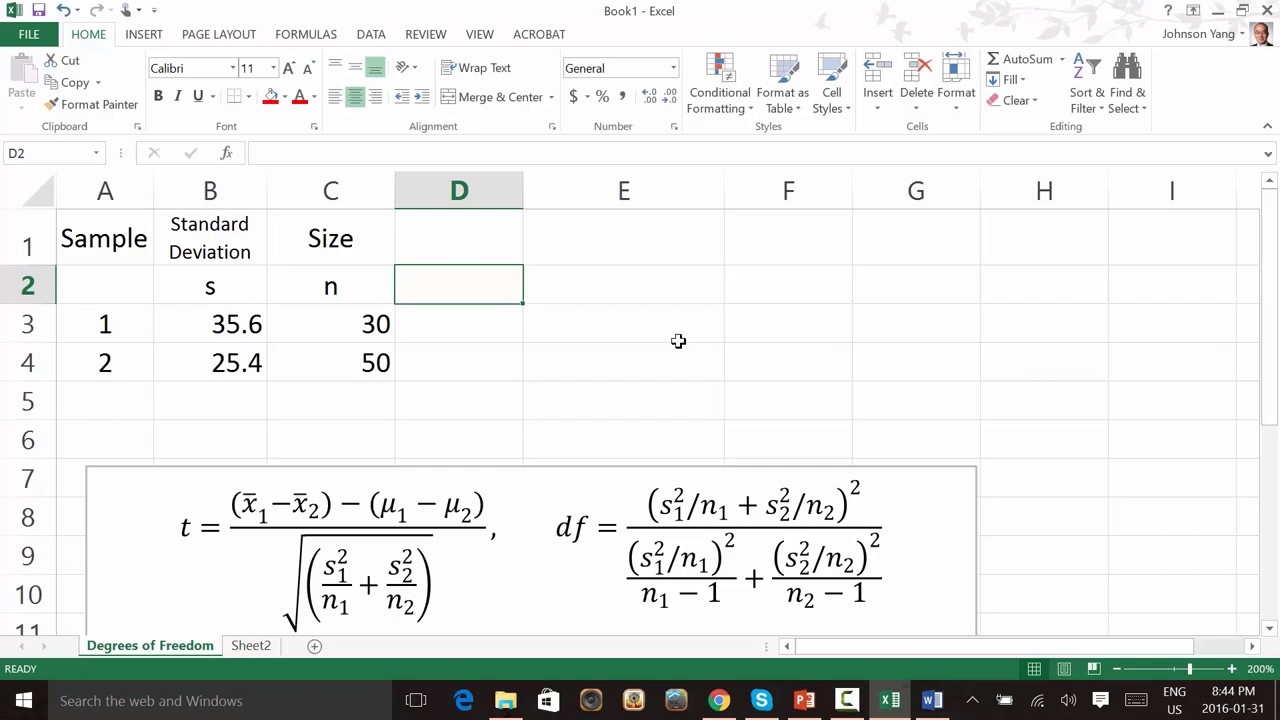
type("s")
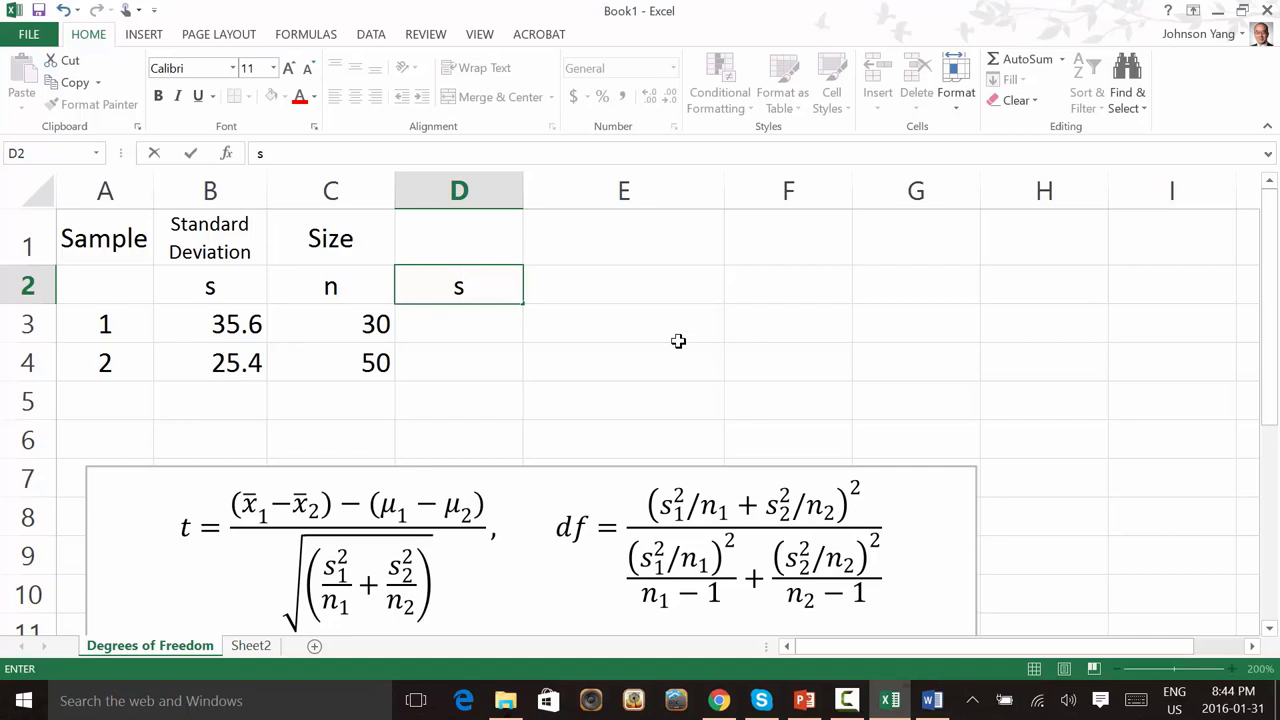
type("^2/n")
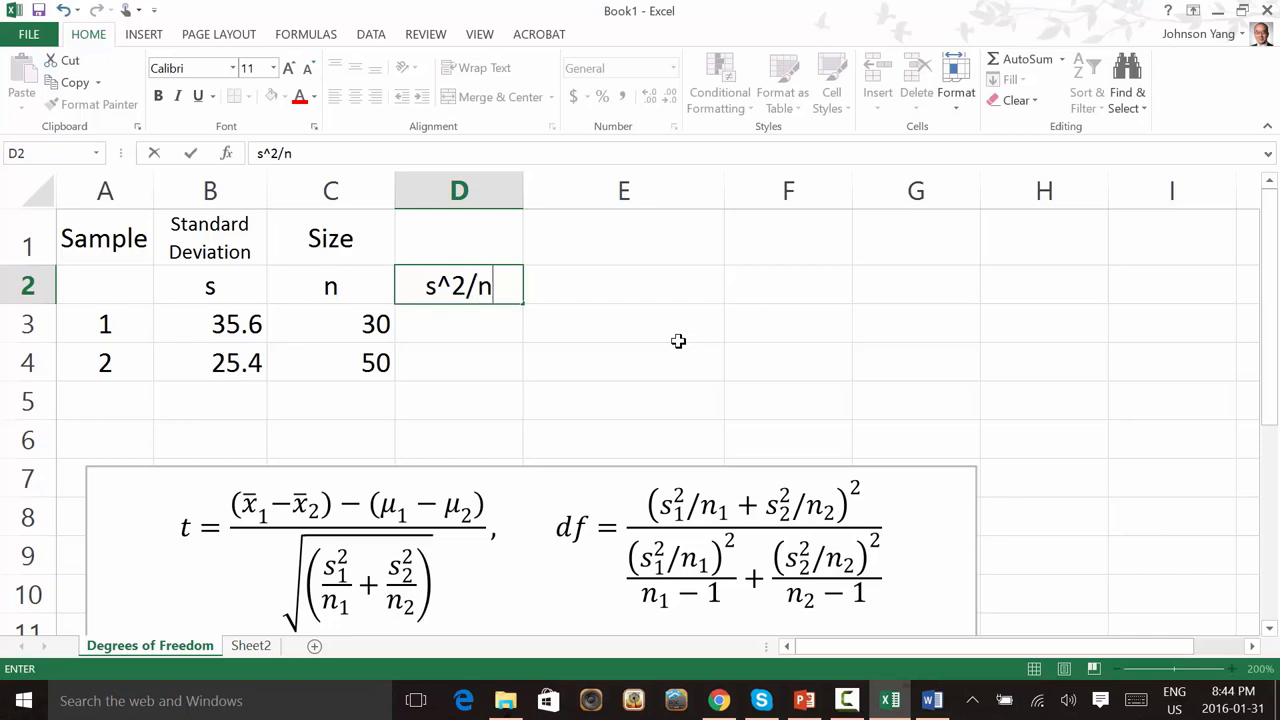
key("Return")
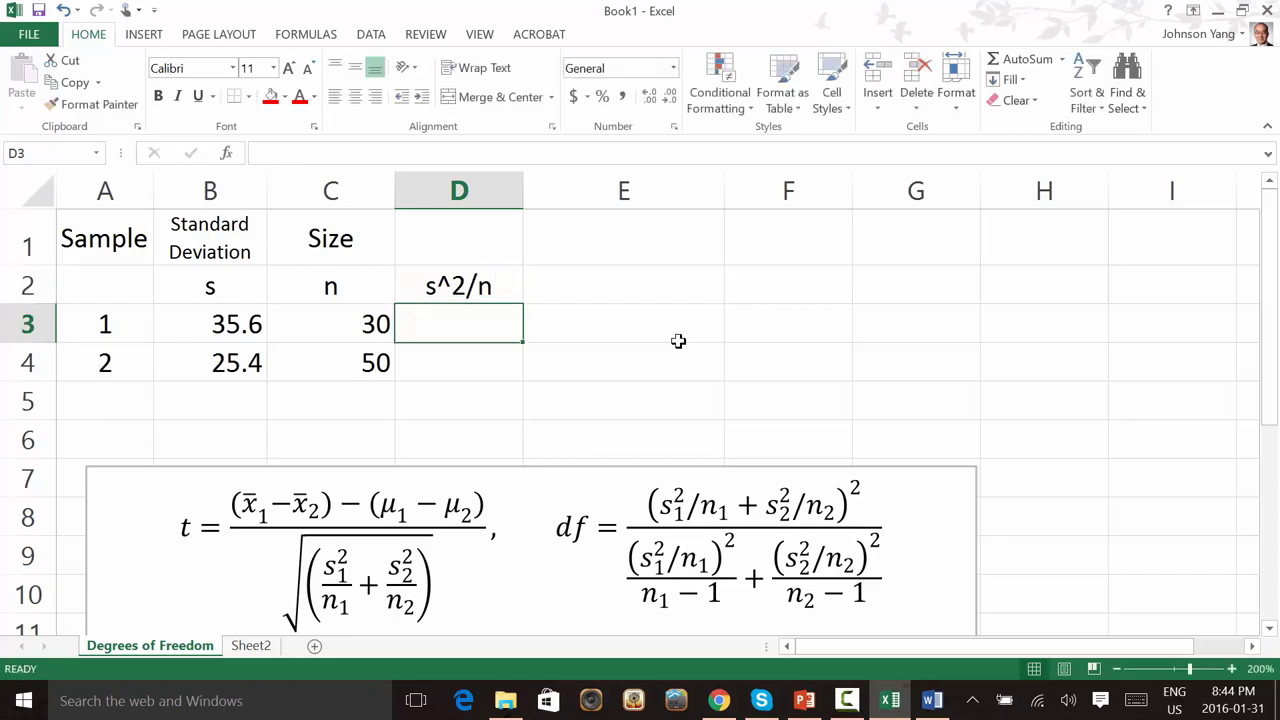
Label cell E2 with the header (s^2/n)^2/(n-1)
left_click(660, 284)
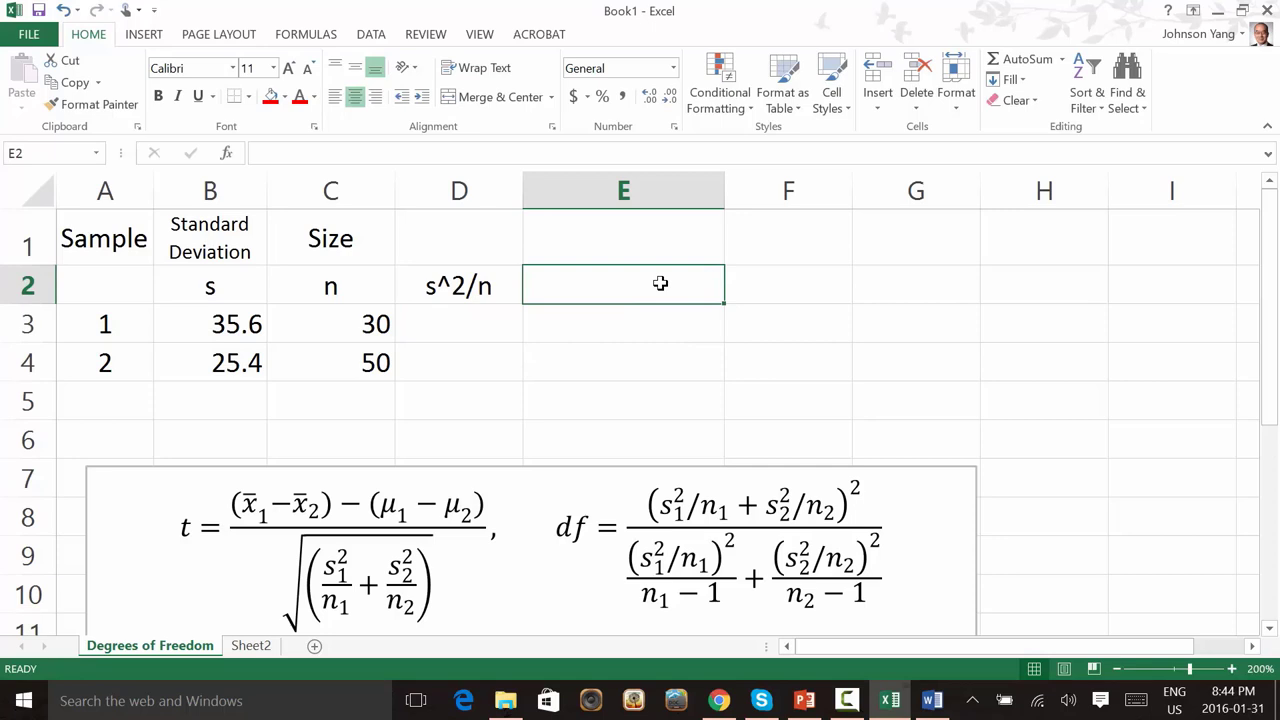
type("s")
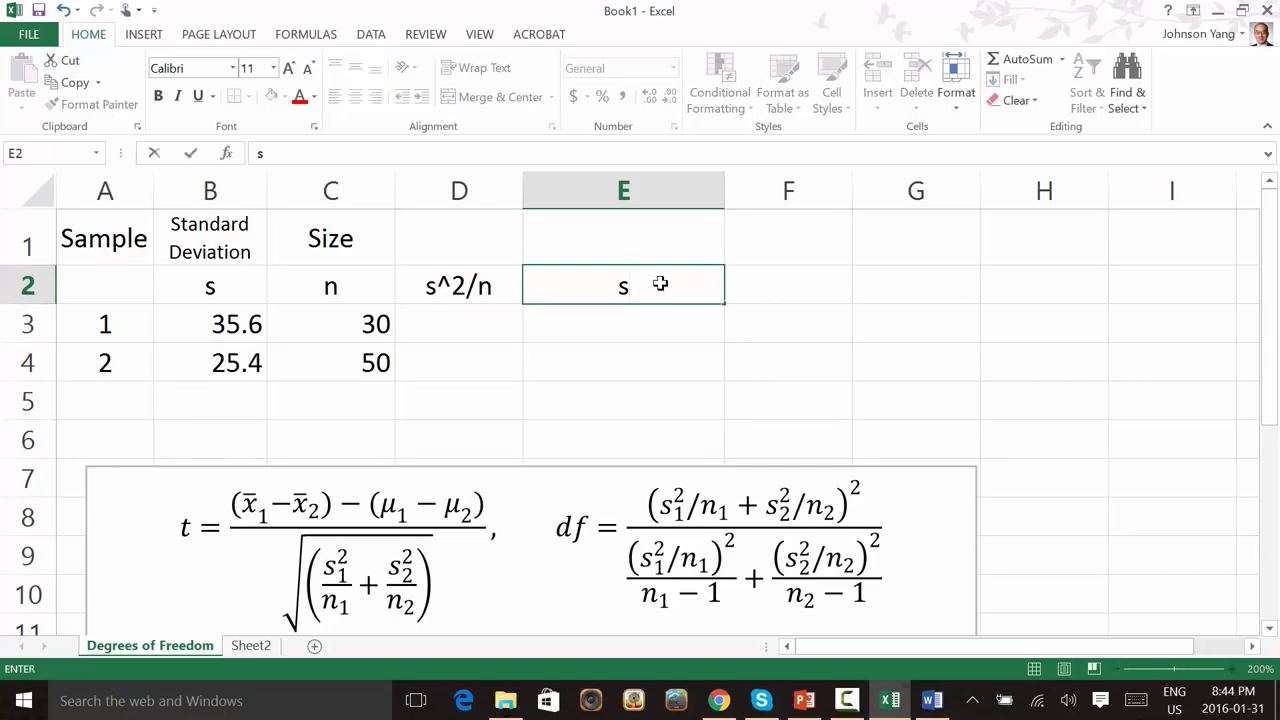
type("^2/n")
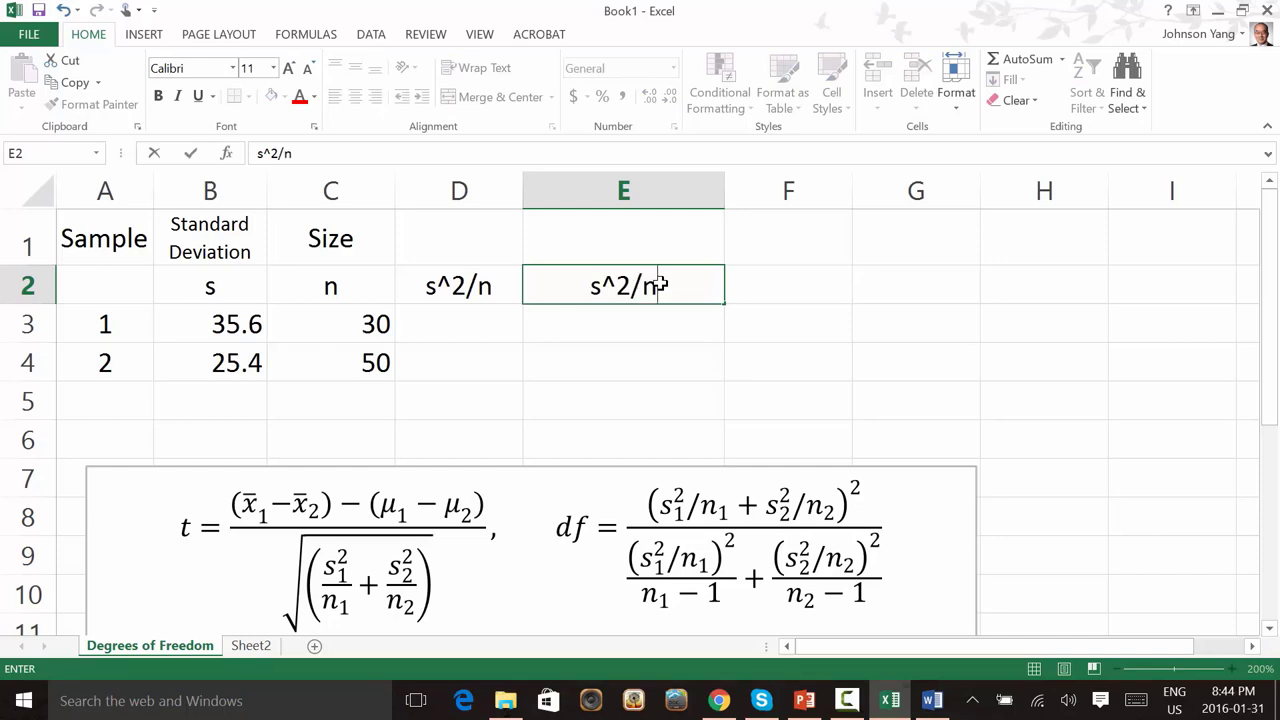
left_click(591, 286)
type("(")
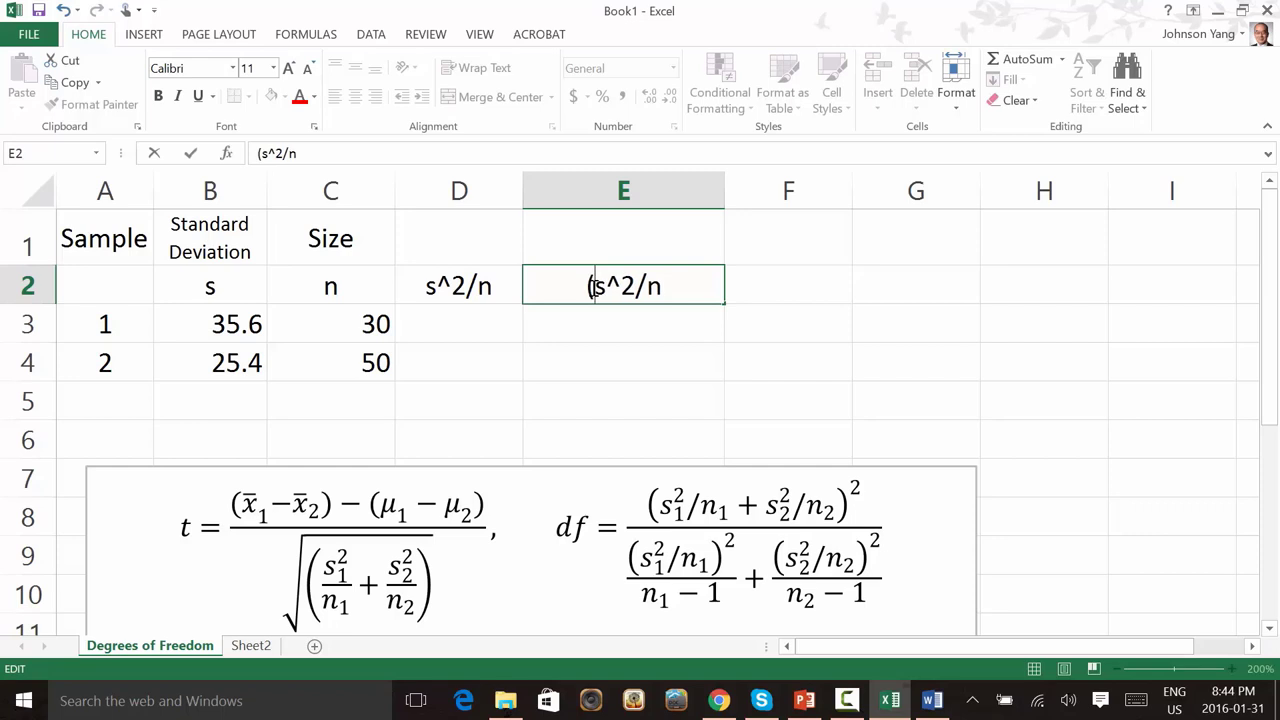
left_click(689, 286)
type(")")
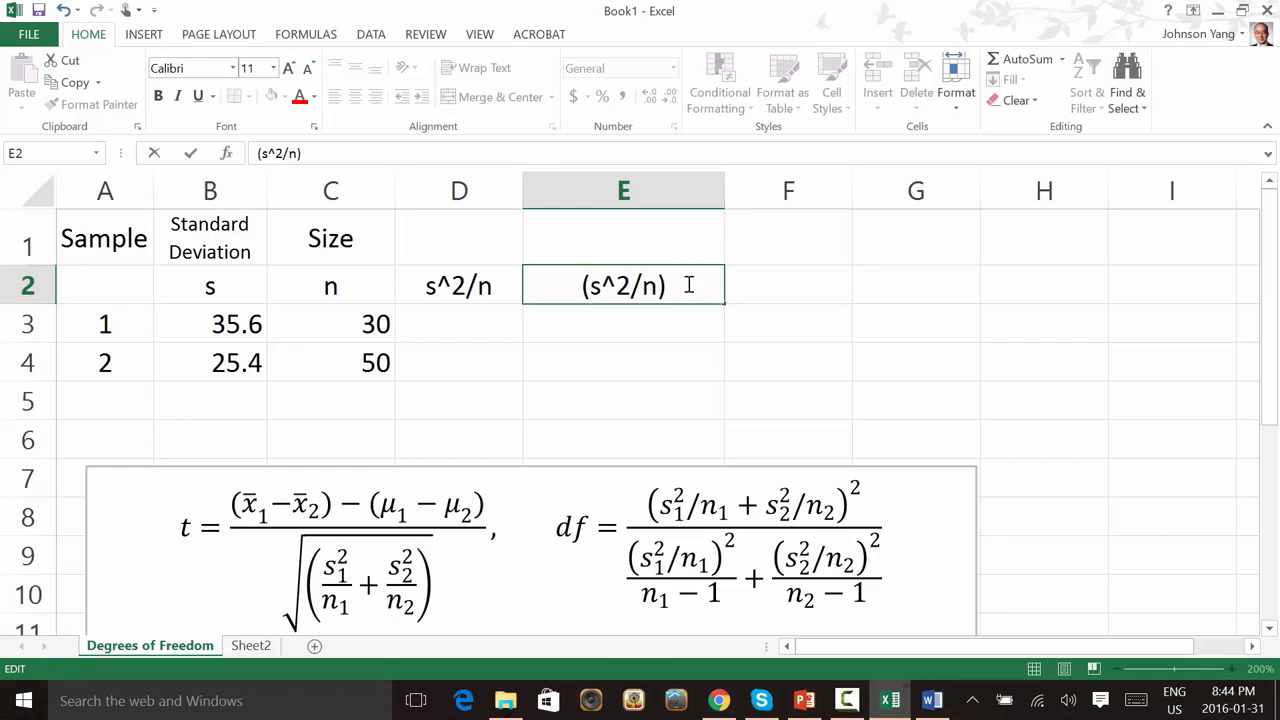
type("^2/(n")
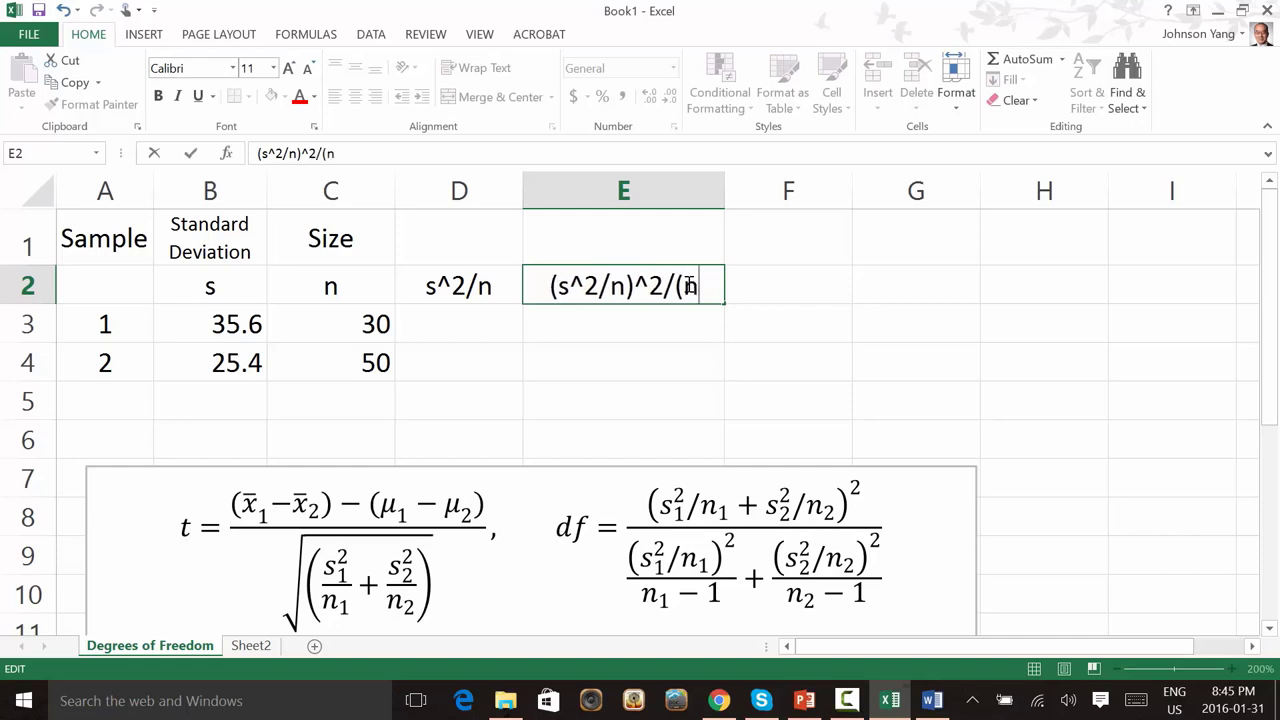
type("-1)")
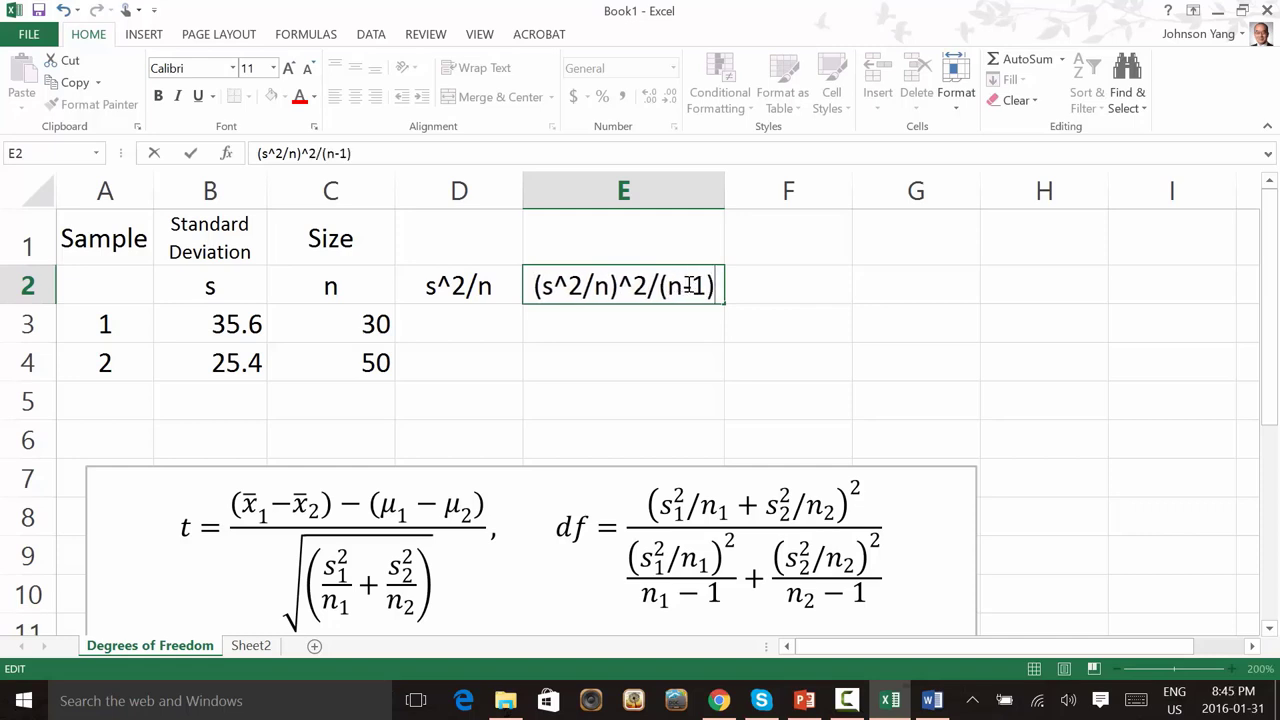
left_click(674, 324)
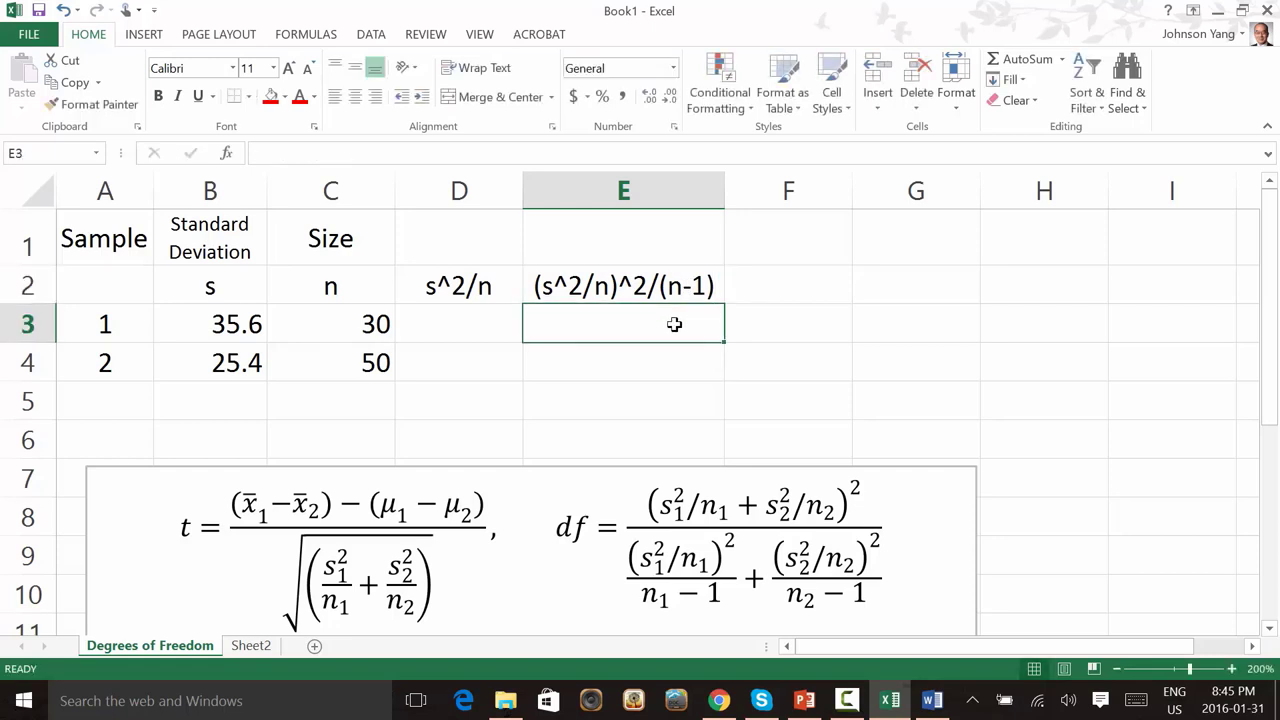
Calculate s^2/n for sample 1 in D3 with the formula =B3^2/C3
left_click(456, 315)
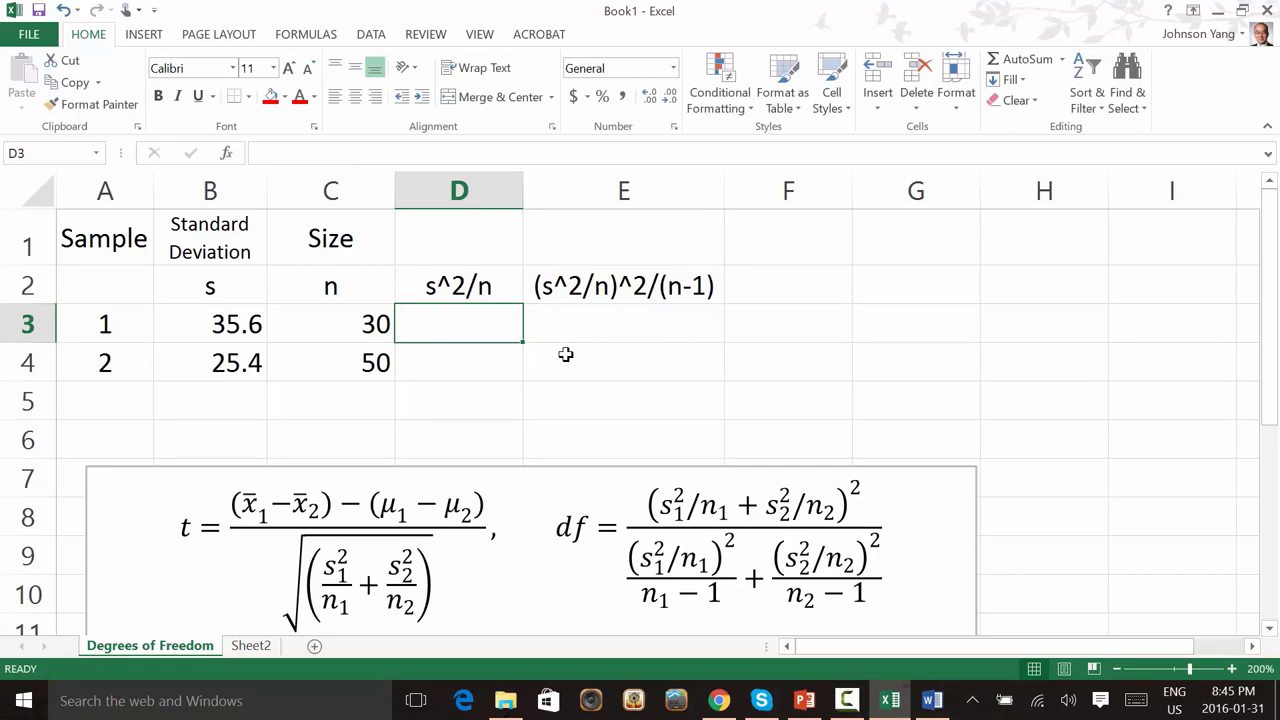
type("=")
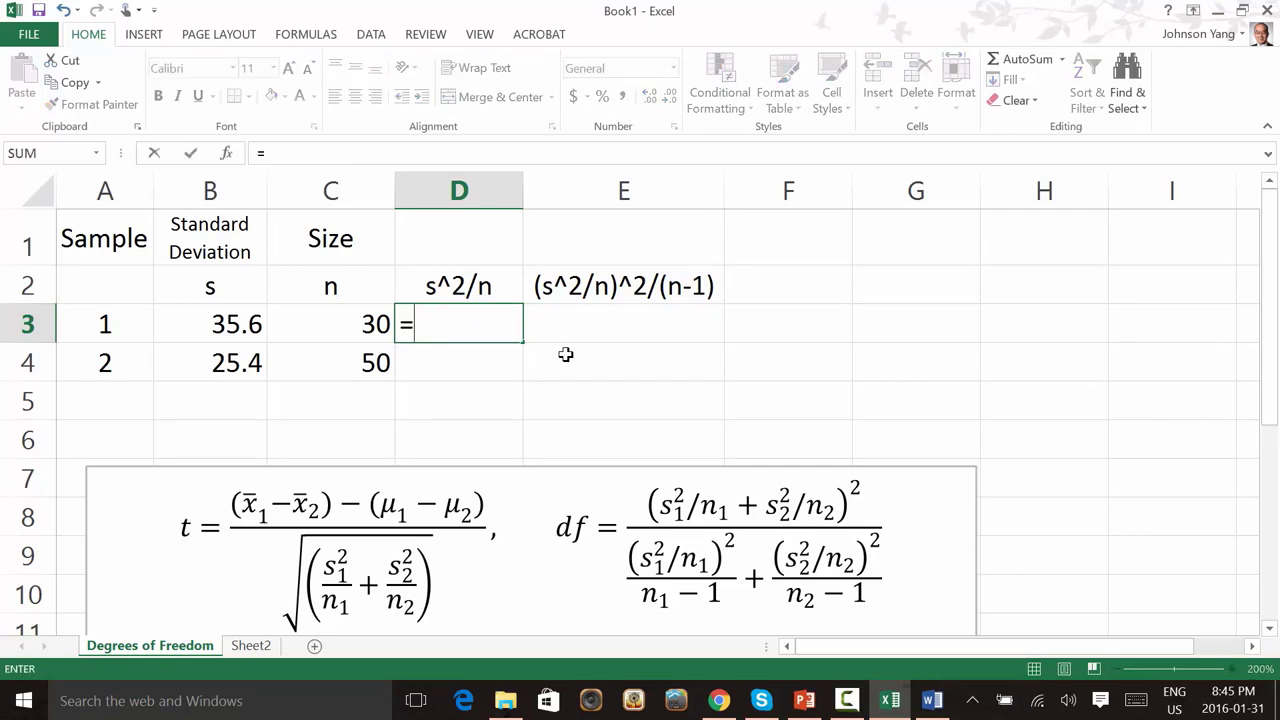
left_click(228, 326)
type("^2/")
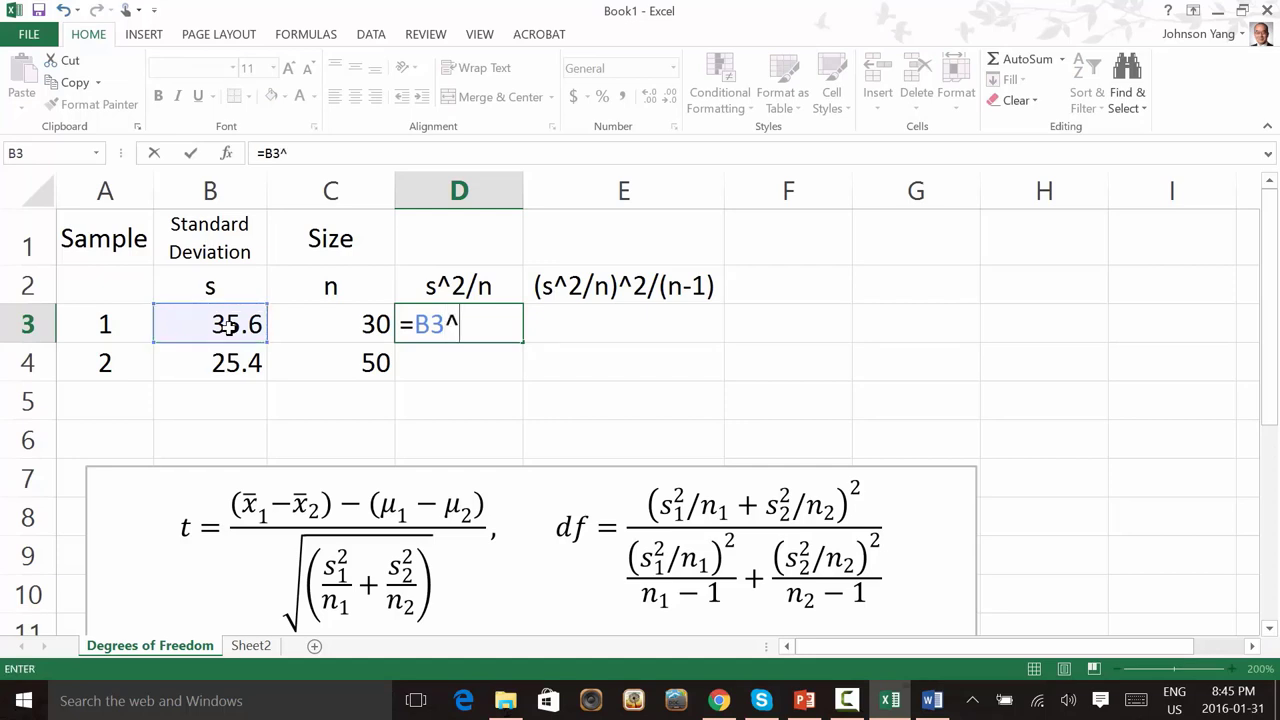
left_click(313, 326)
key("Return")
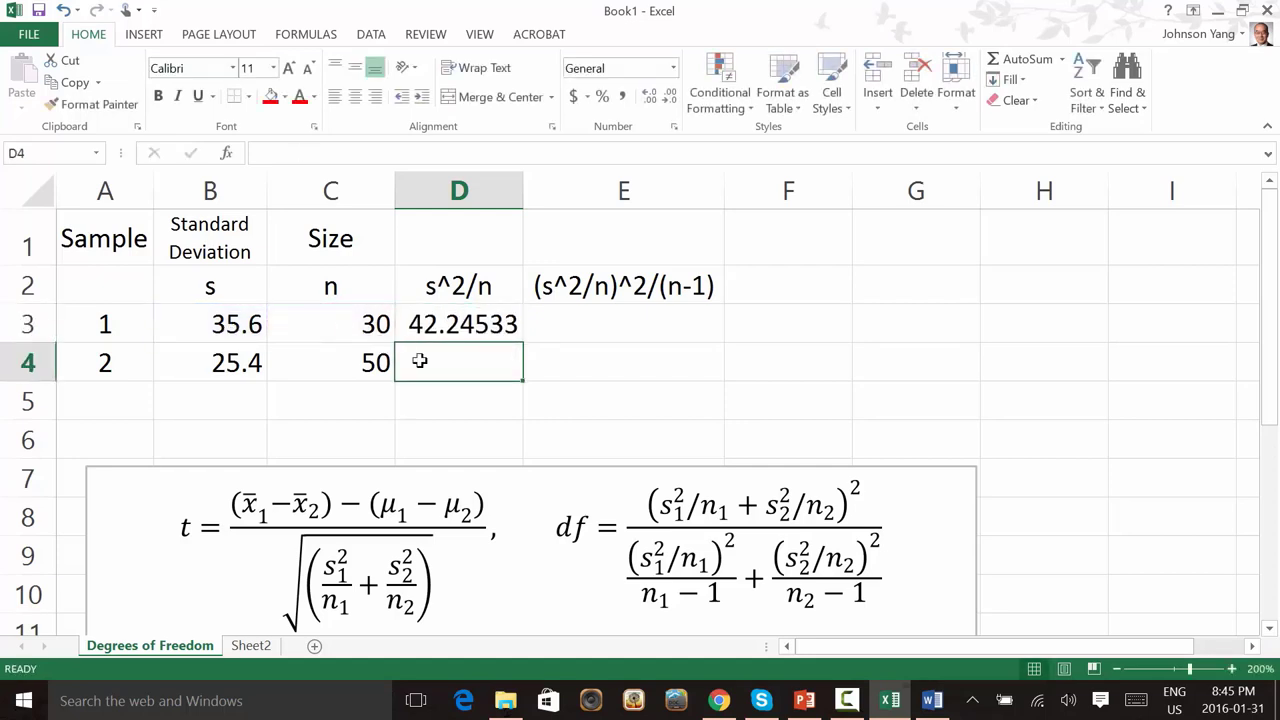
Copy the s^2/n formula from D3 down to D4 for sample 2
left_click(510, 324)
left_click_drag(522, 344, 521, 373)
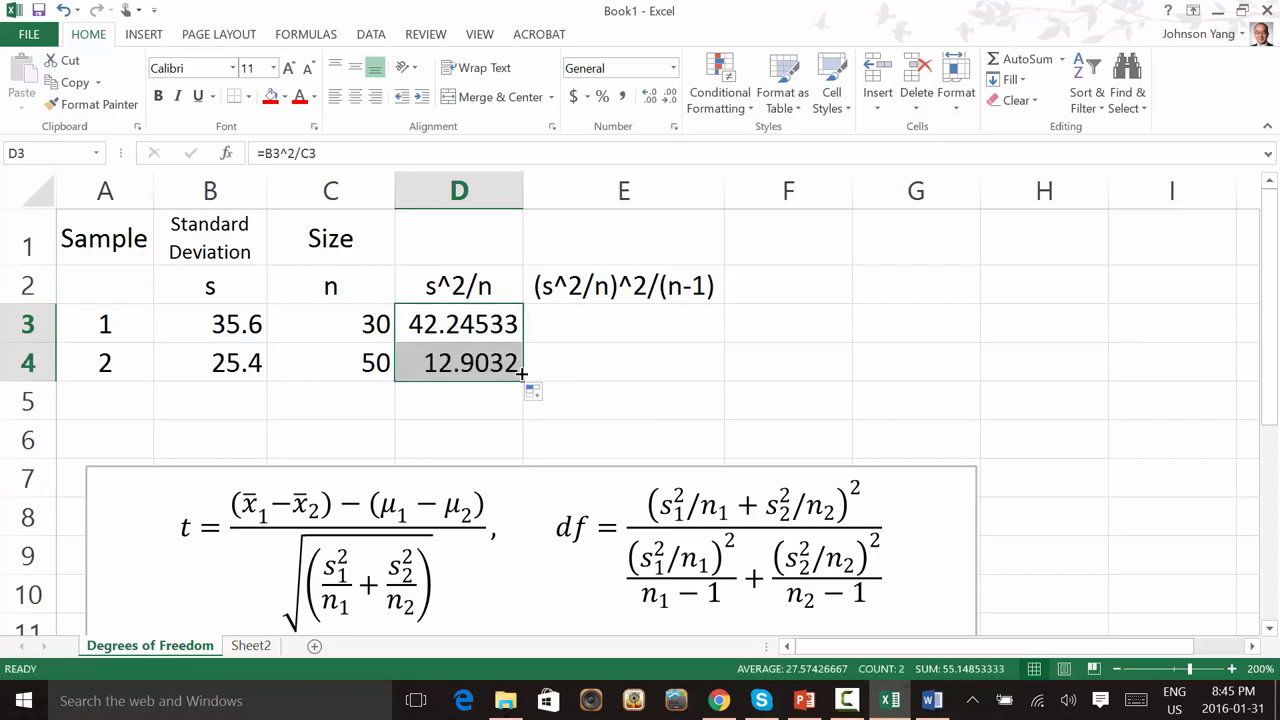
Calculate (s^2/n)^2/(n-1) for sample 1 in E3 with =D3^2/(C3-1) and copy the formula down to E4
left_click(626, 318)
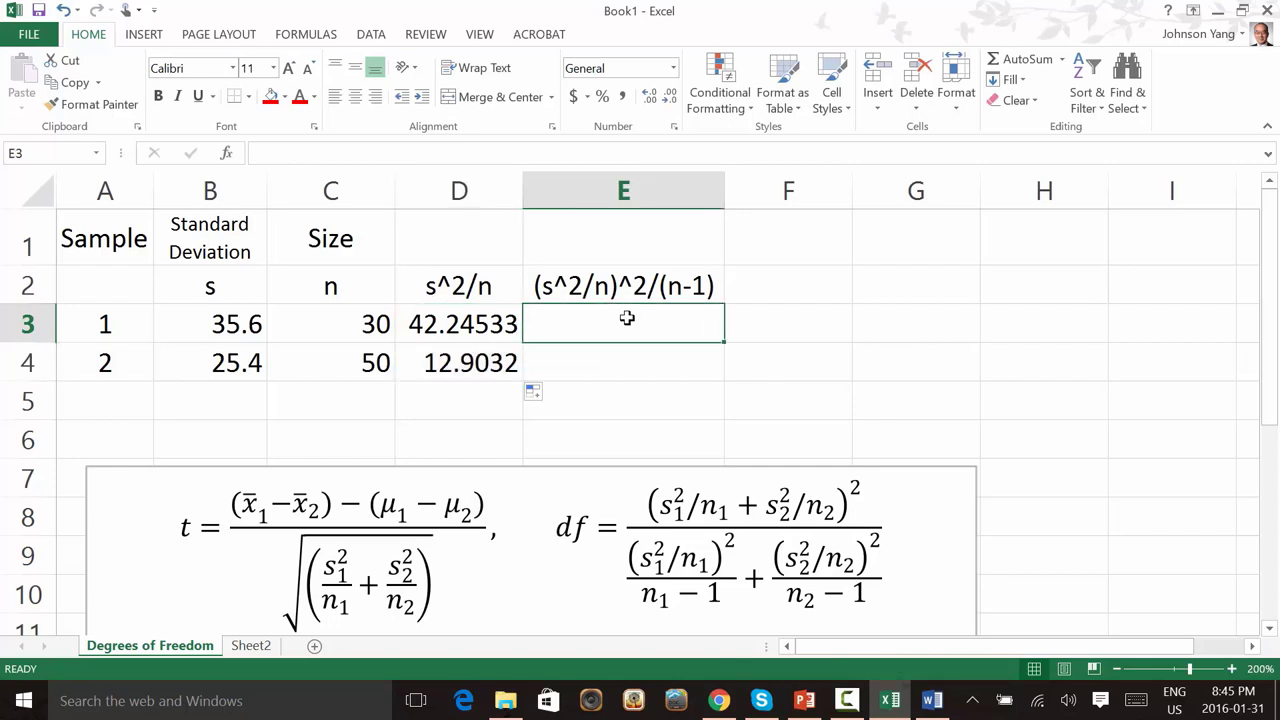
type("=")
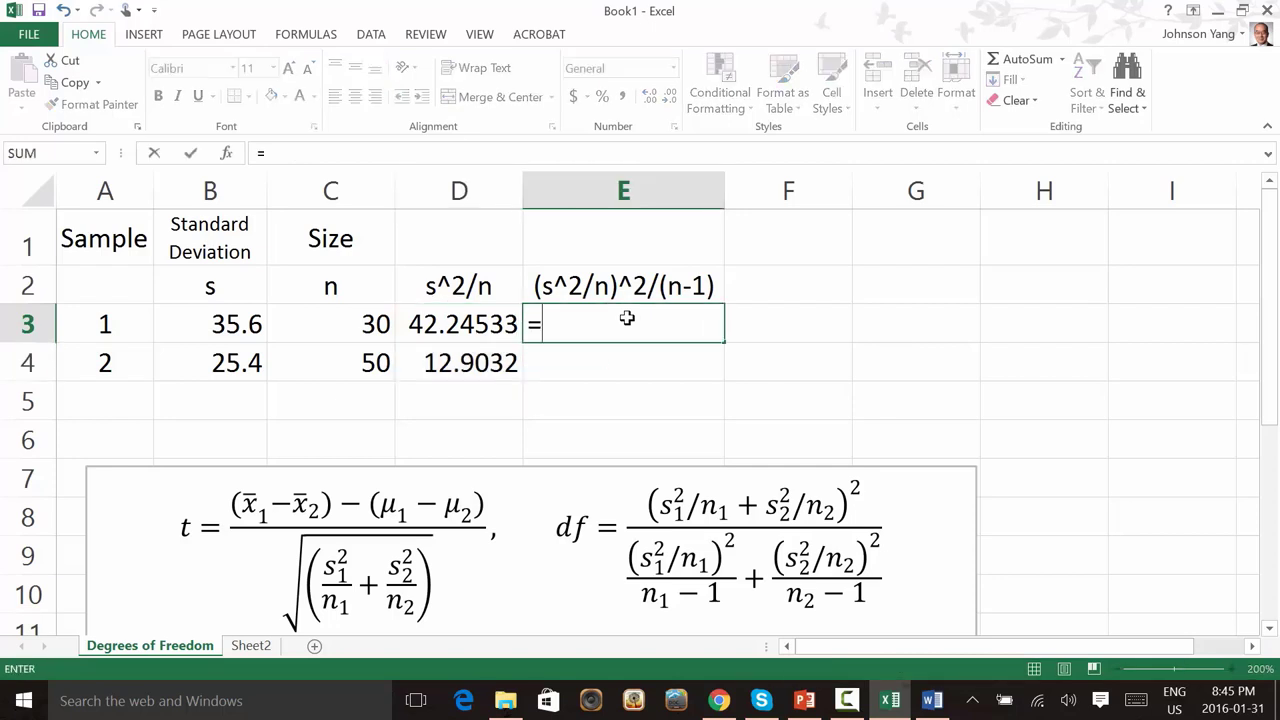
left_click(478, 324)
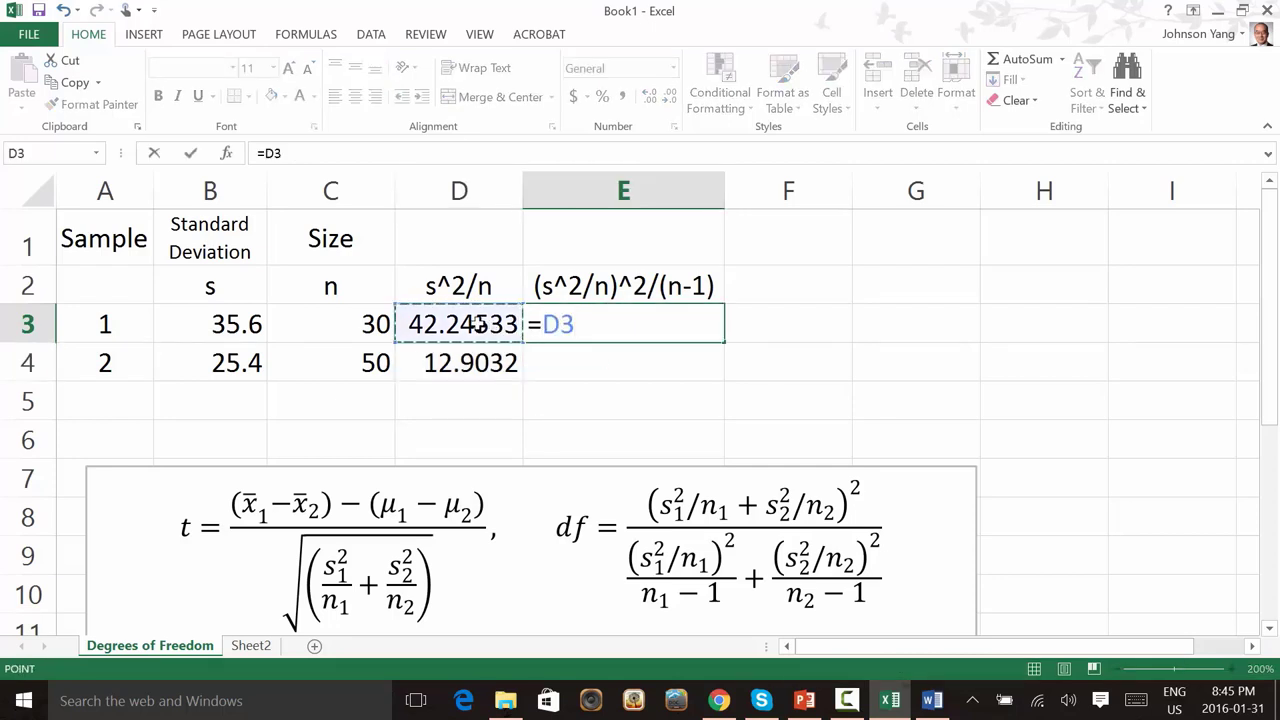
type("^2")
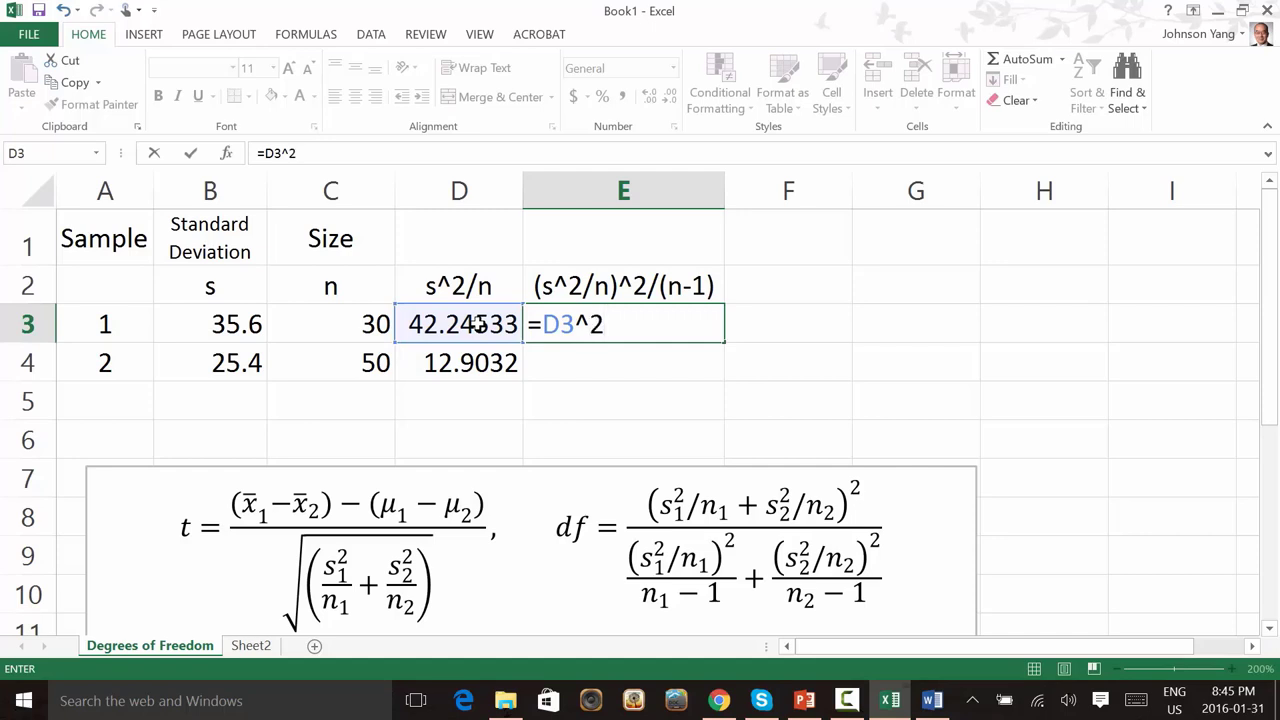
type("/(")
left_click(345, 323)
type("-1)")
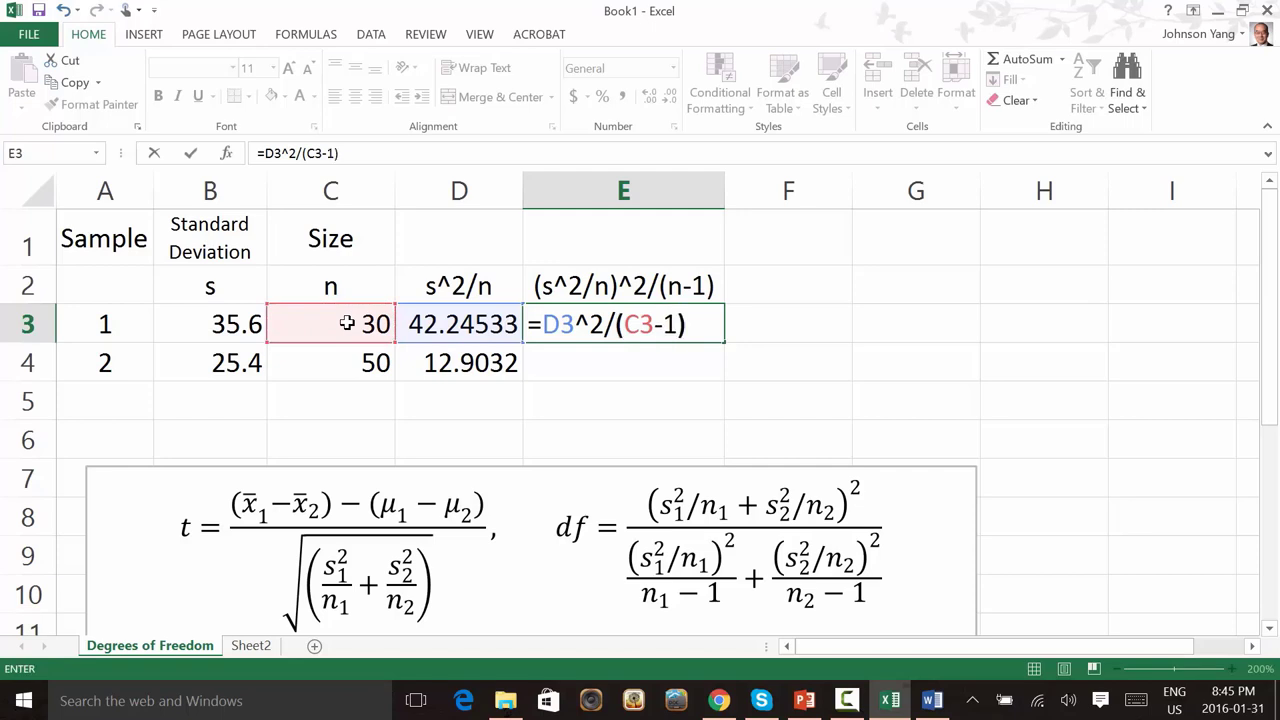
key("Return")
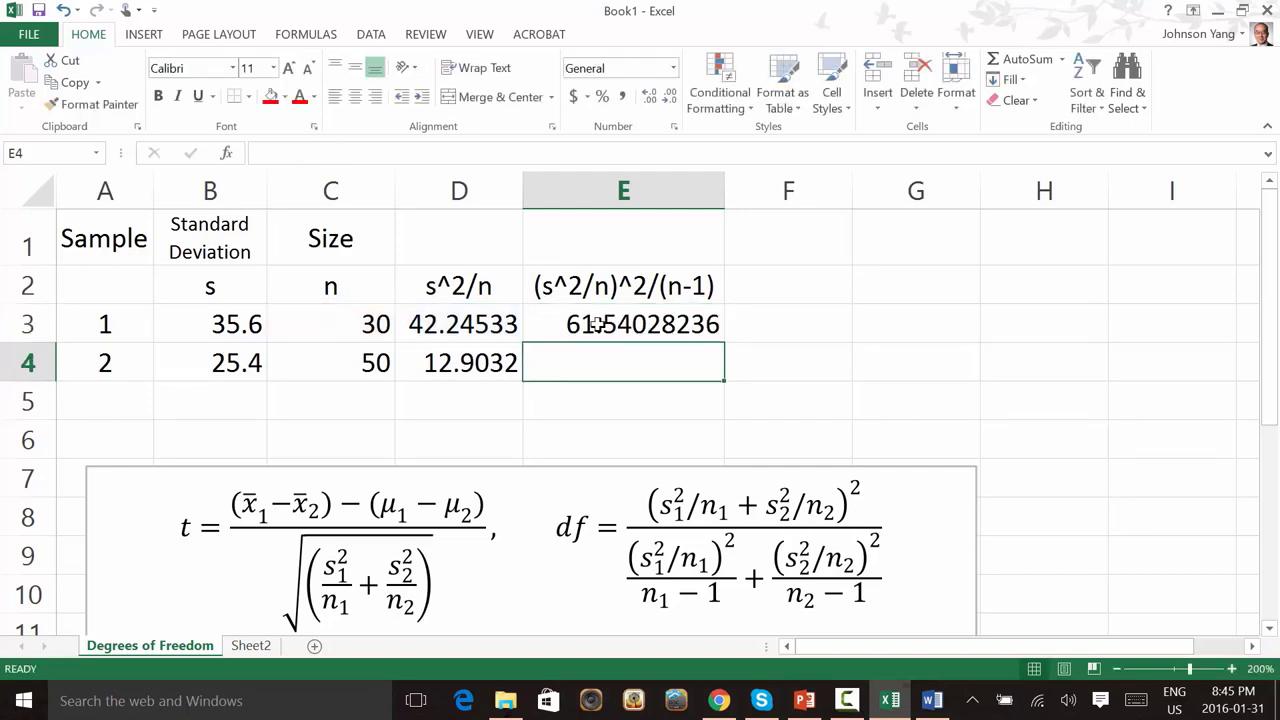
left_click(594, 323)
left_click_drag(726, 342, 727, 381)
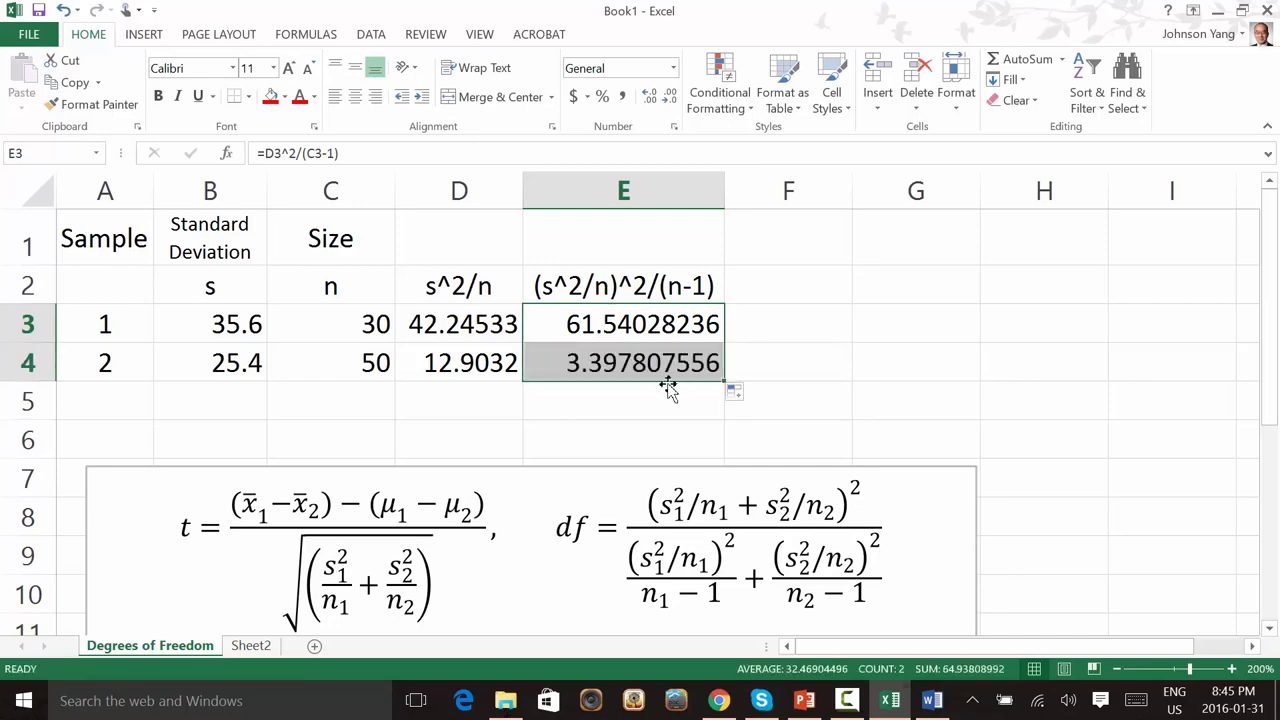
Calculate the numerator of the df formula in D5 with =(D3+D4)^2
left_click(481, 402)
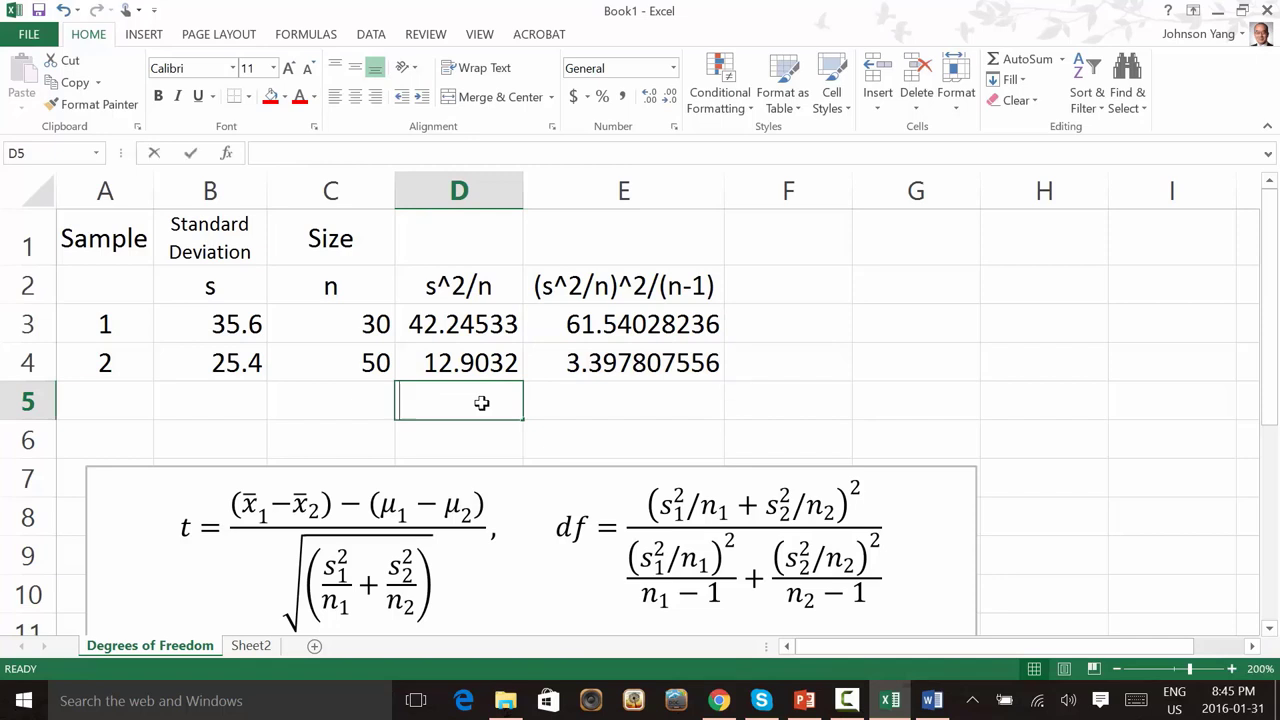
type("=")
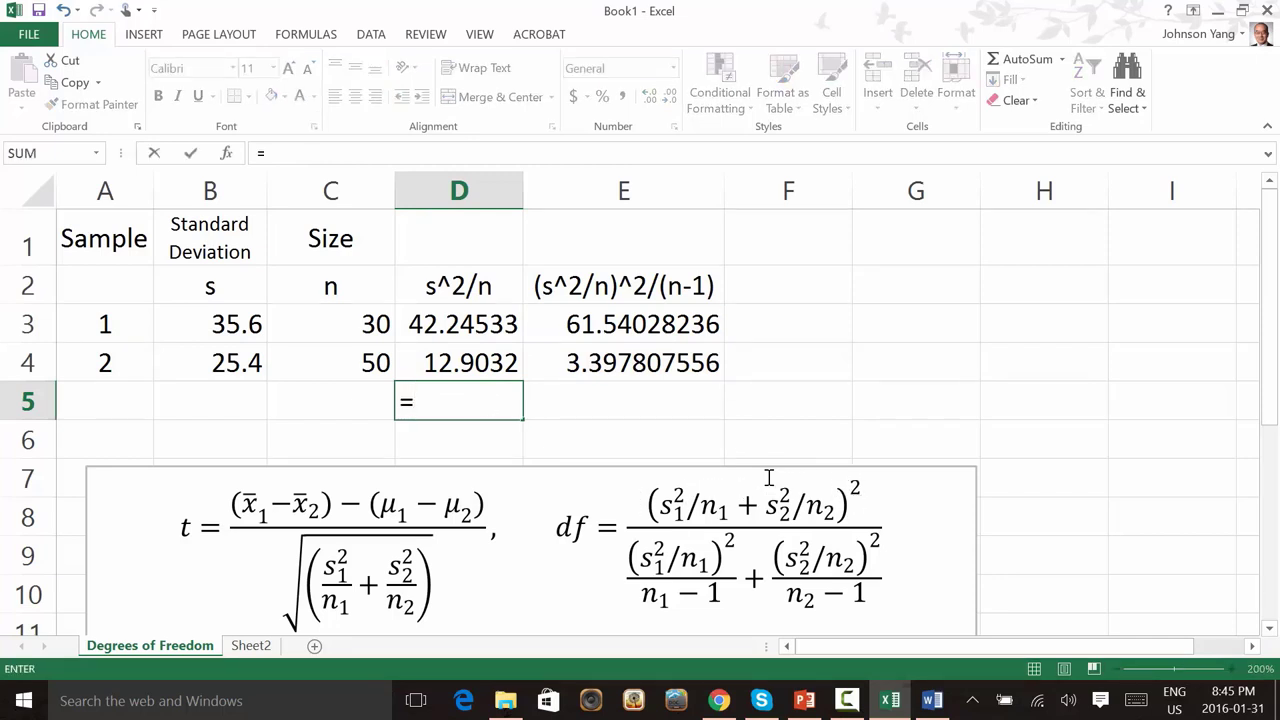
type("(")
left_click(437, 316)
type("+")
left_click(502, 364)
type(")^2")
key("Return")
Calculate the denominator of the df formula in E5 with =E3+E4
left_click(647, 400)
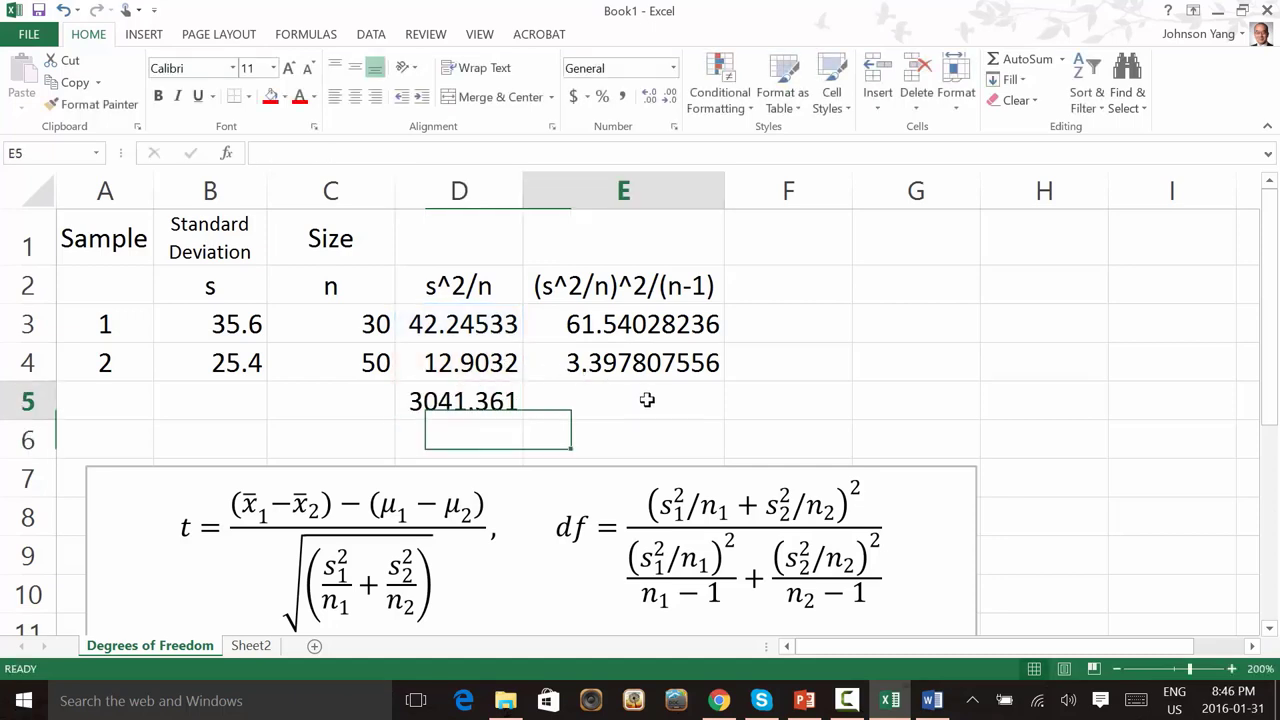
type("=")
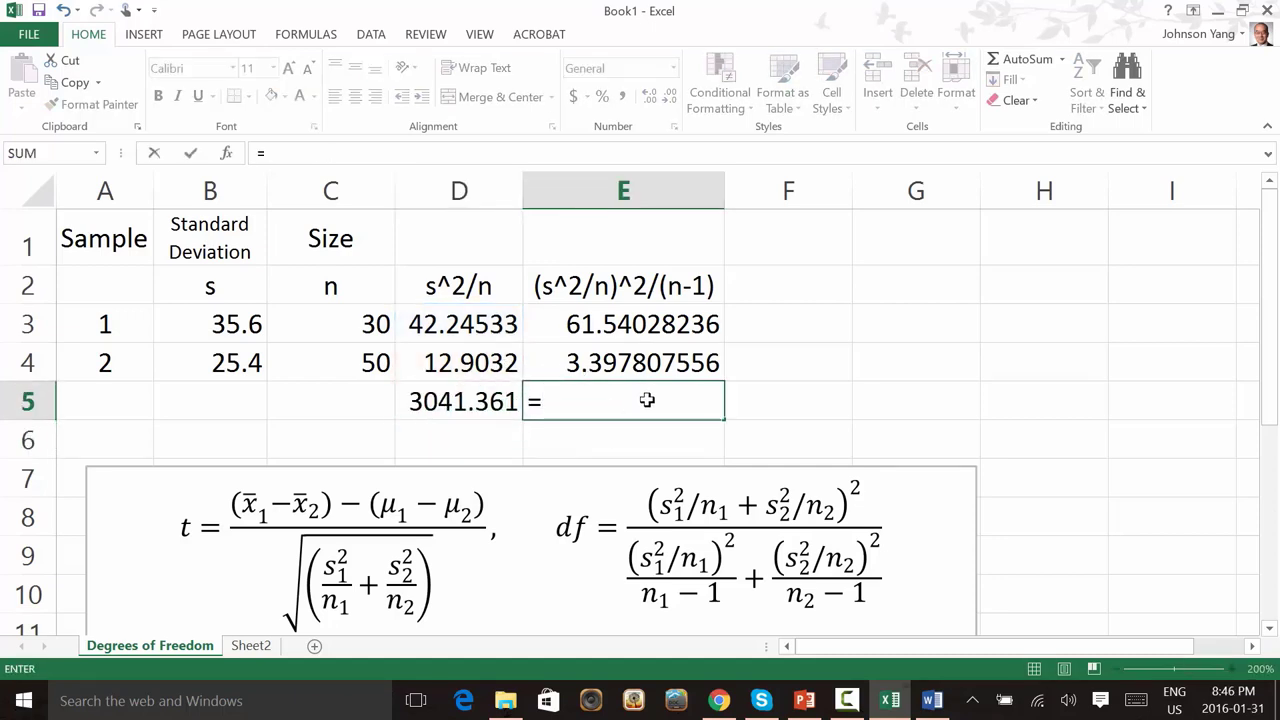
left_click(648, 322)
type("+")
left_click(651, 363)
key("Return")
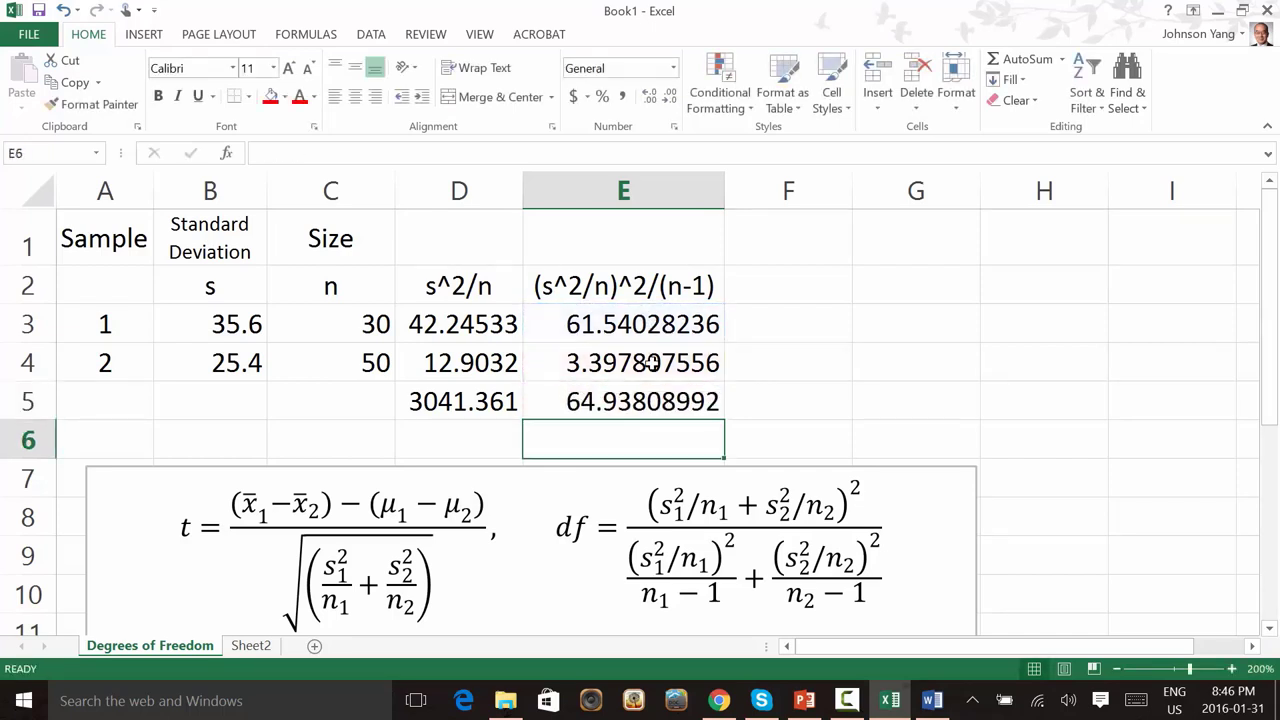
Calculate the degrees of freedom in F5 with the formula =D5/E5
left_click(808, 407)
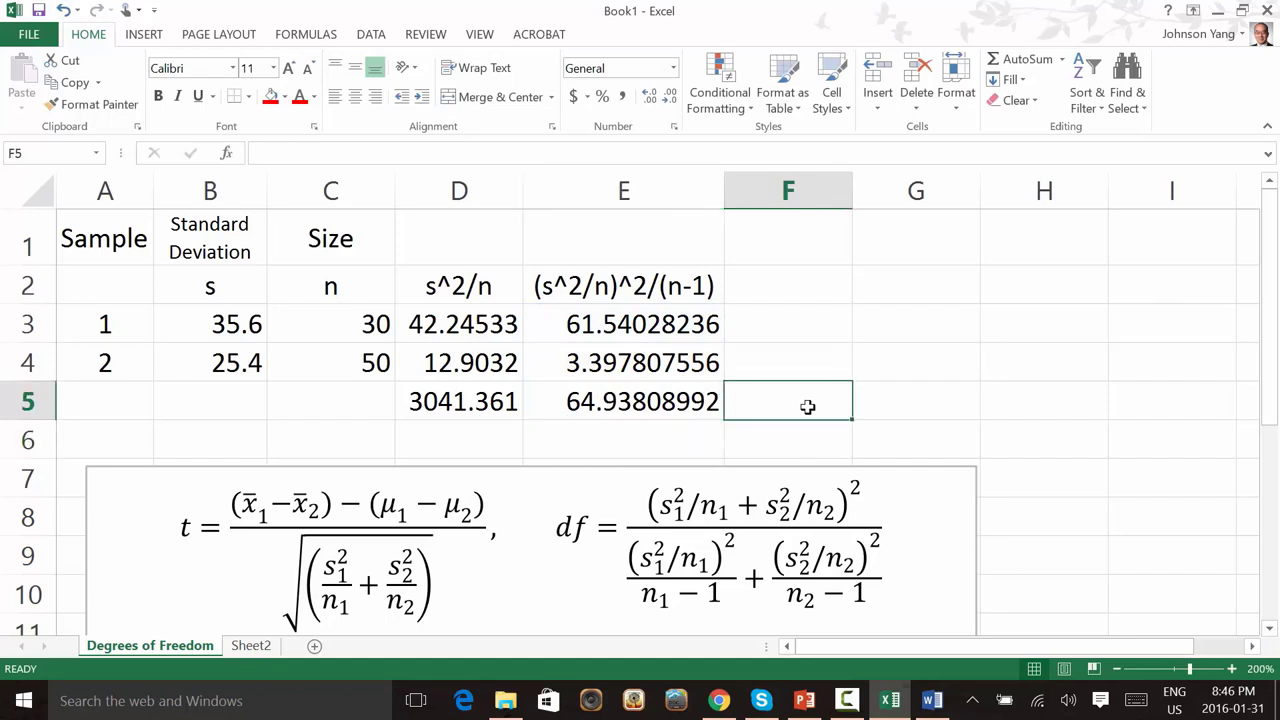
type("=")
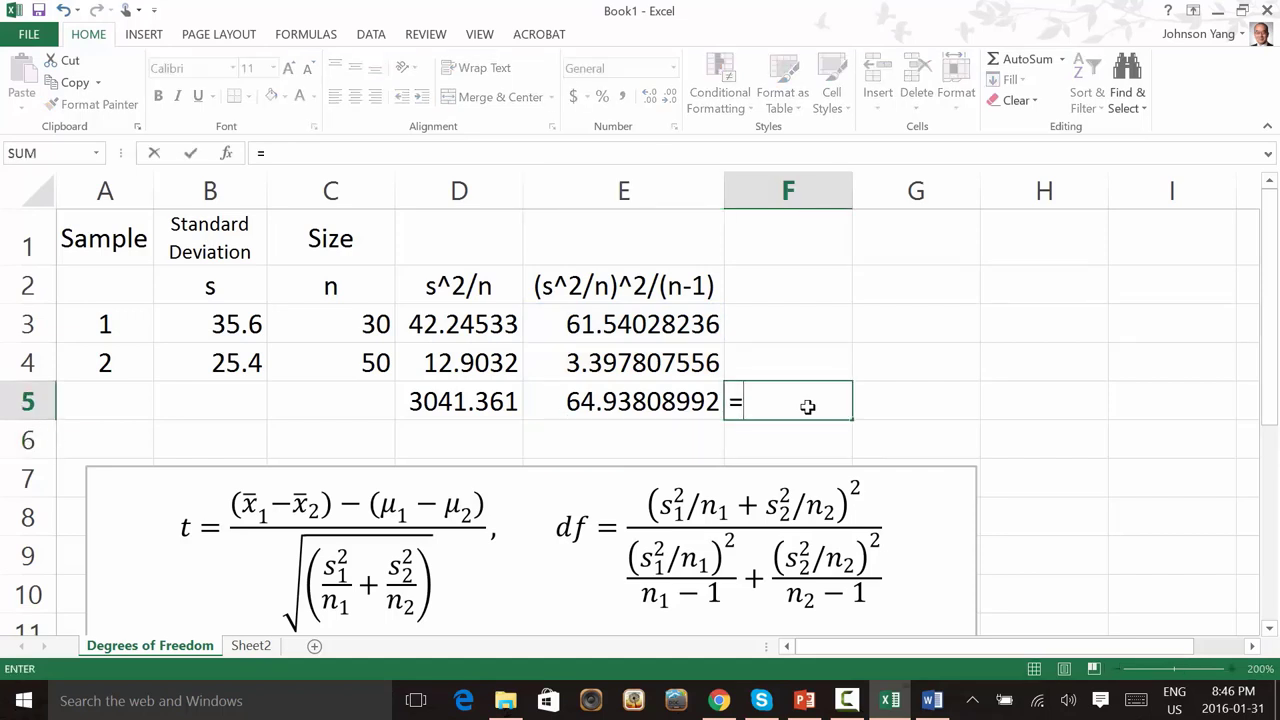
left_click(478, 392)
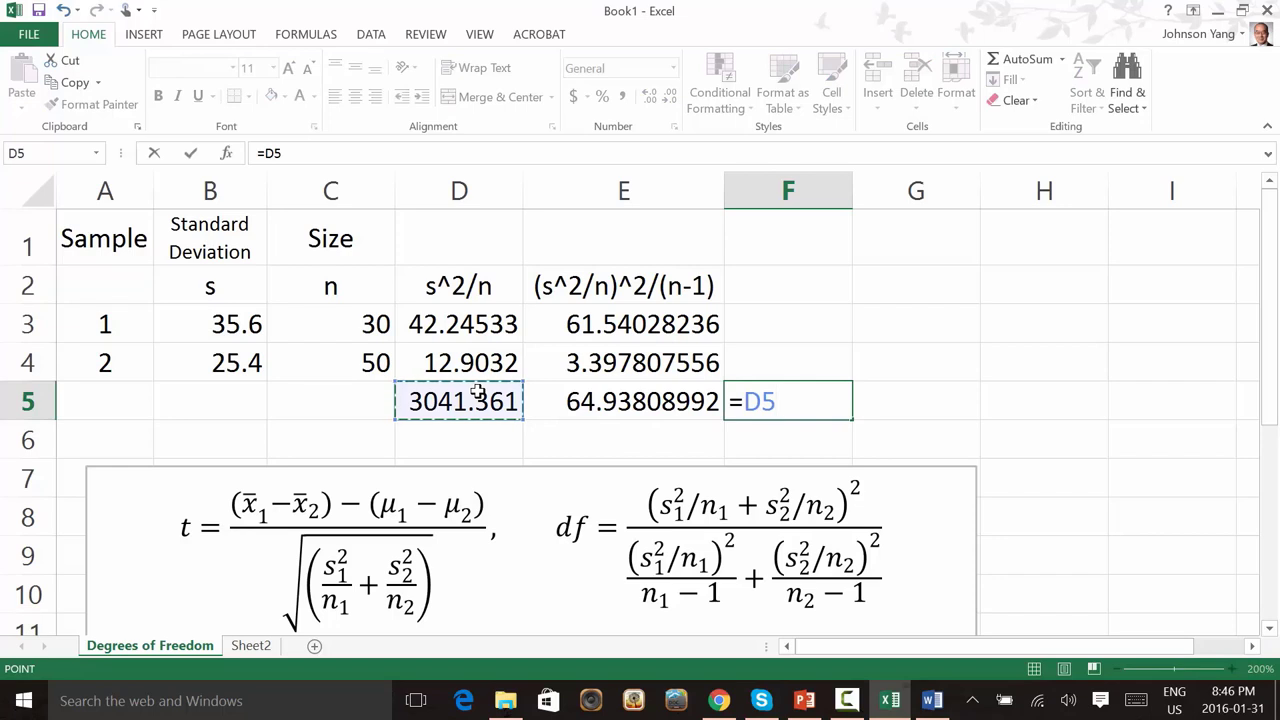
type("/")
left_click(620, 400)
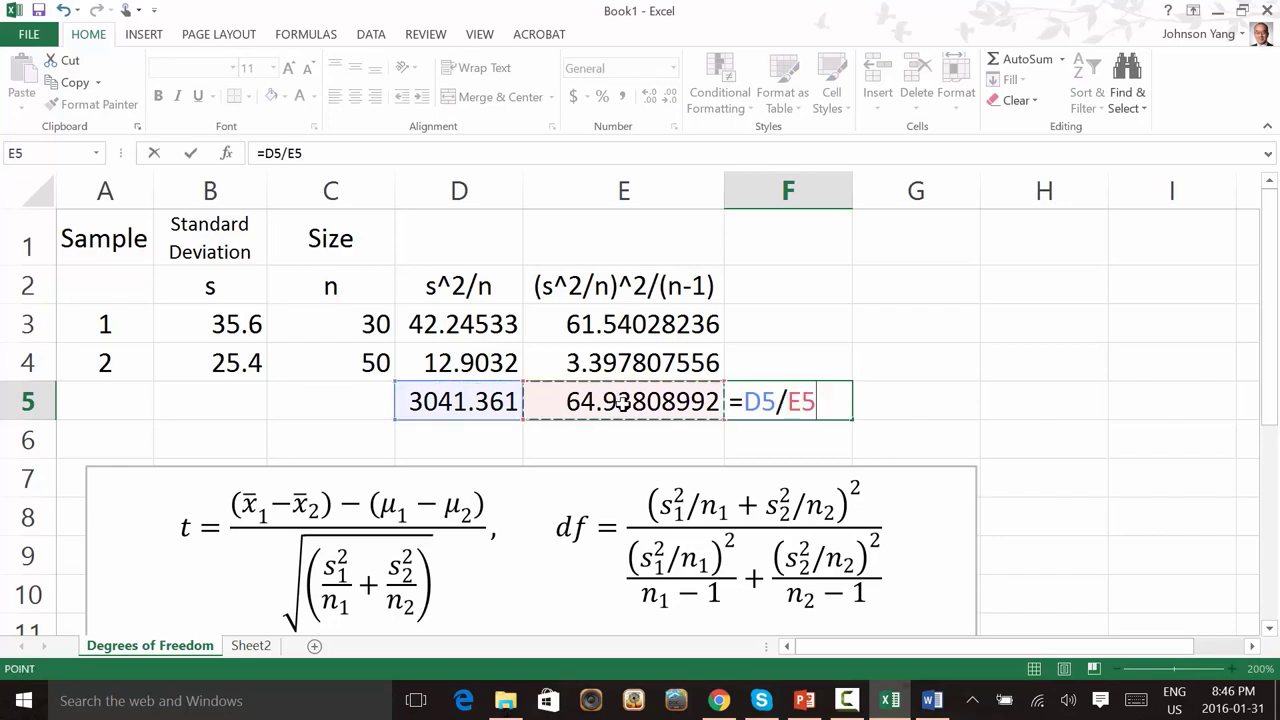
key("Return")
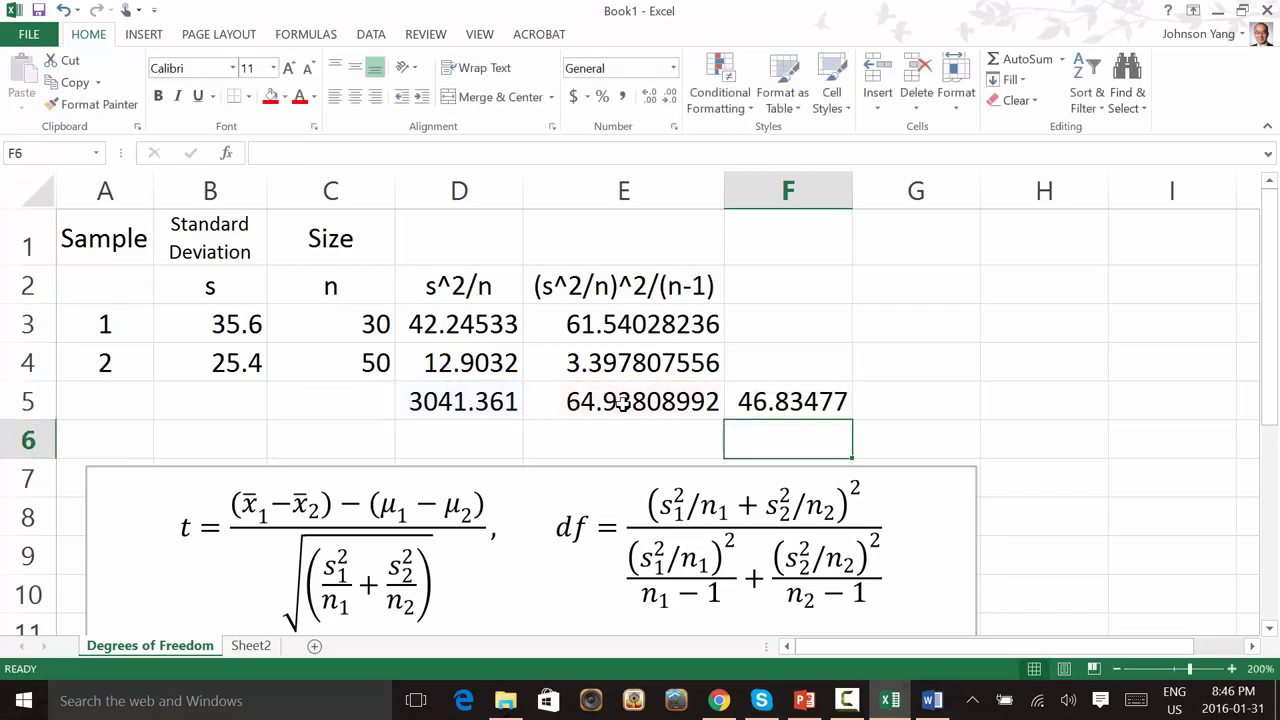
Label cell F4 as DF and format F4:F5 with centred text and a red fill
left_click(782, 362)
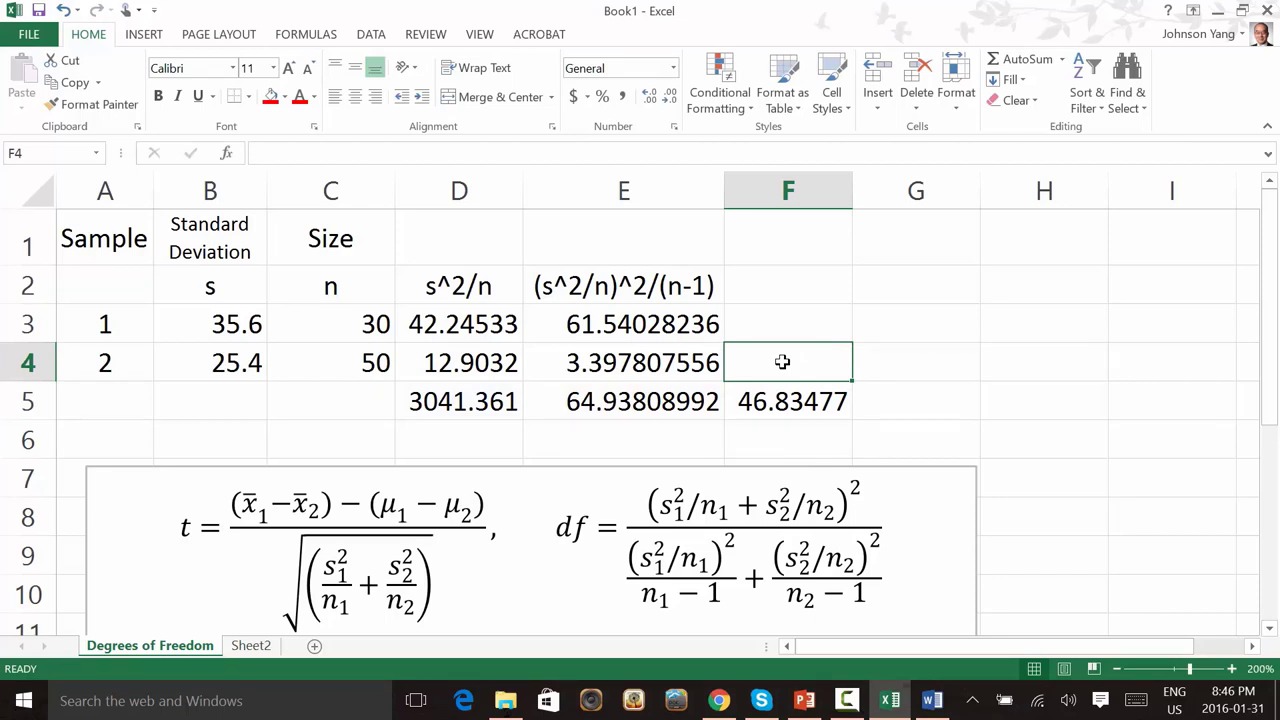
type("DF")
left_click_drag(782, 362, 788, 400)
left_click(355, 96)
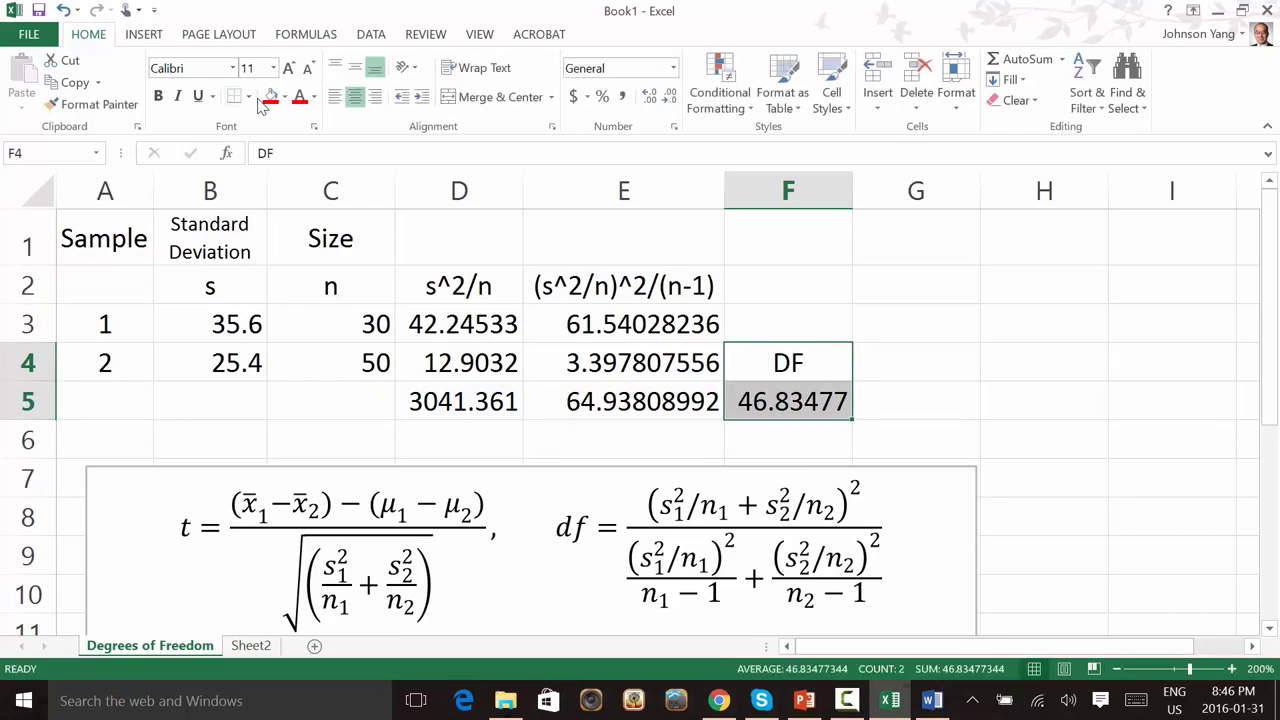
left_click(270, 96)
left_click(987, 383)
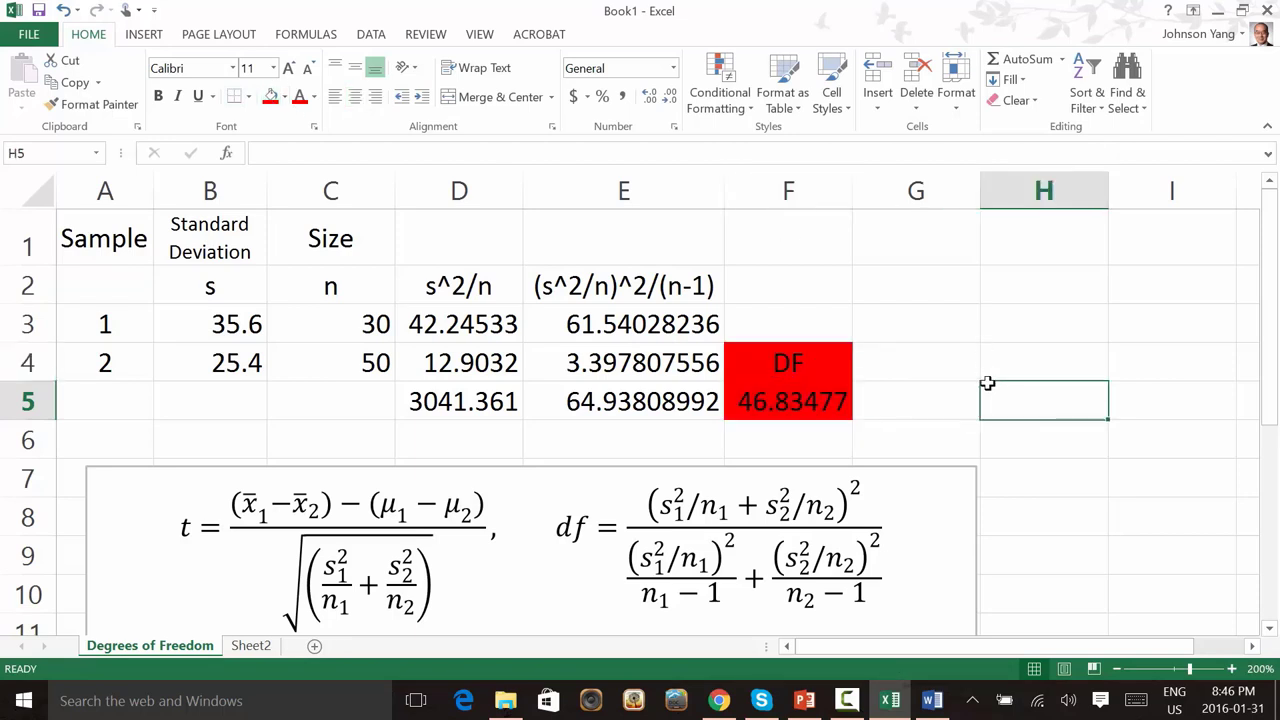
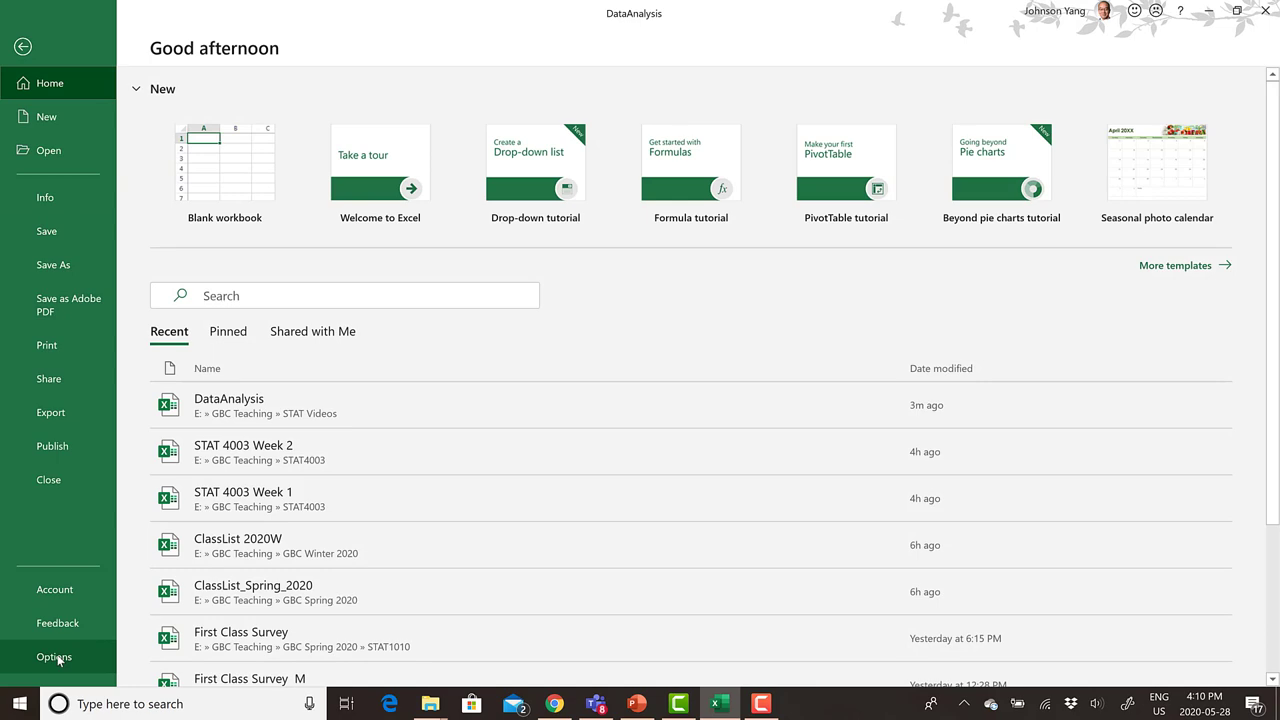
Check in the Excel add-ins settings that the Analysis ToolPak is enabled
left_click(55, 657)
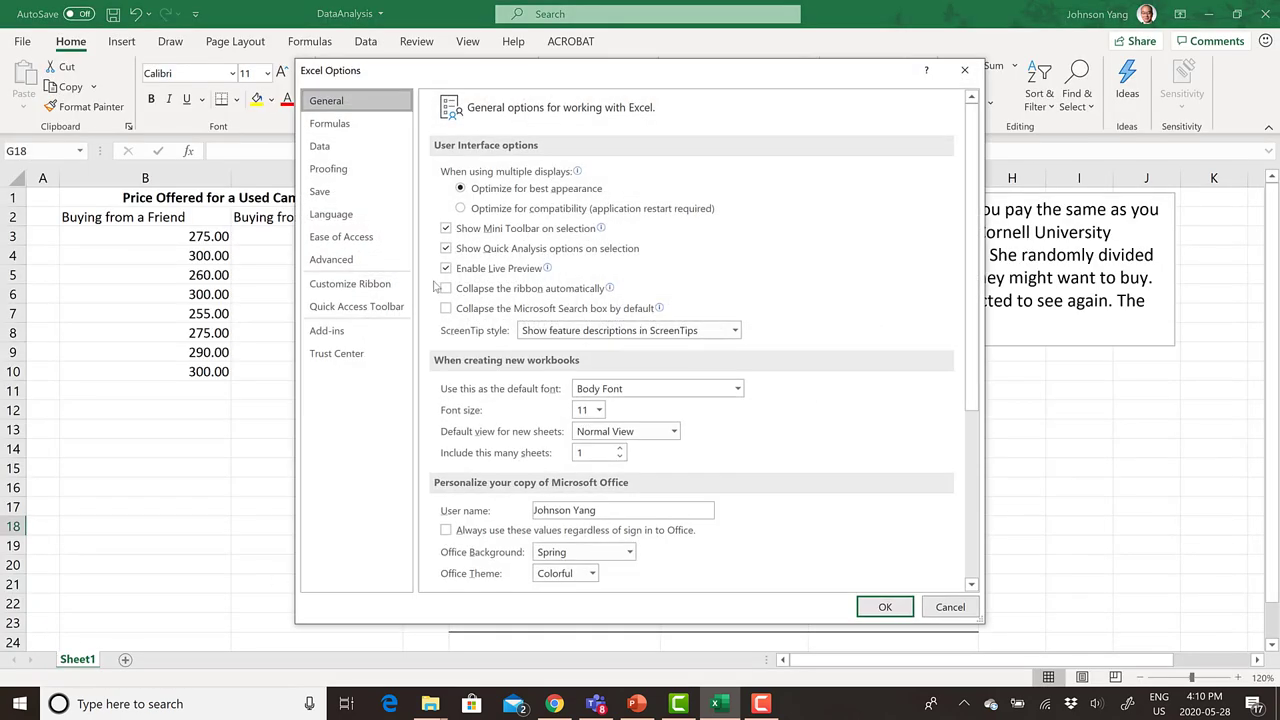
left_click(327, 331)
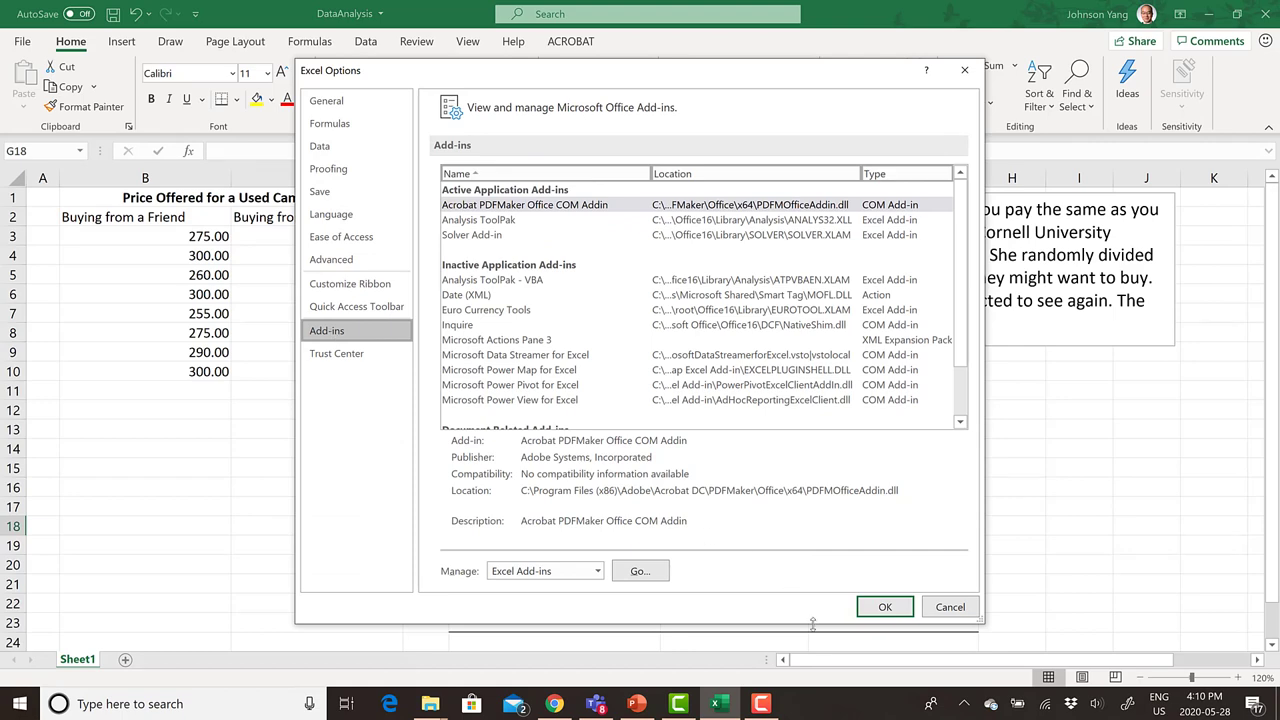
left_click(640, 572)
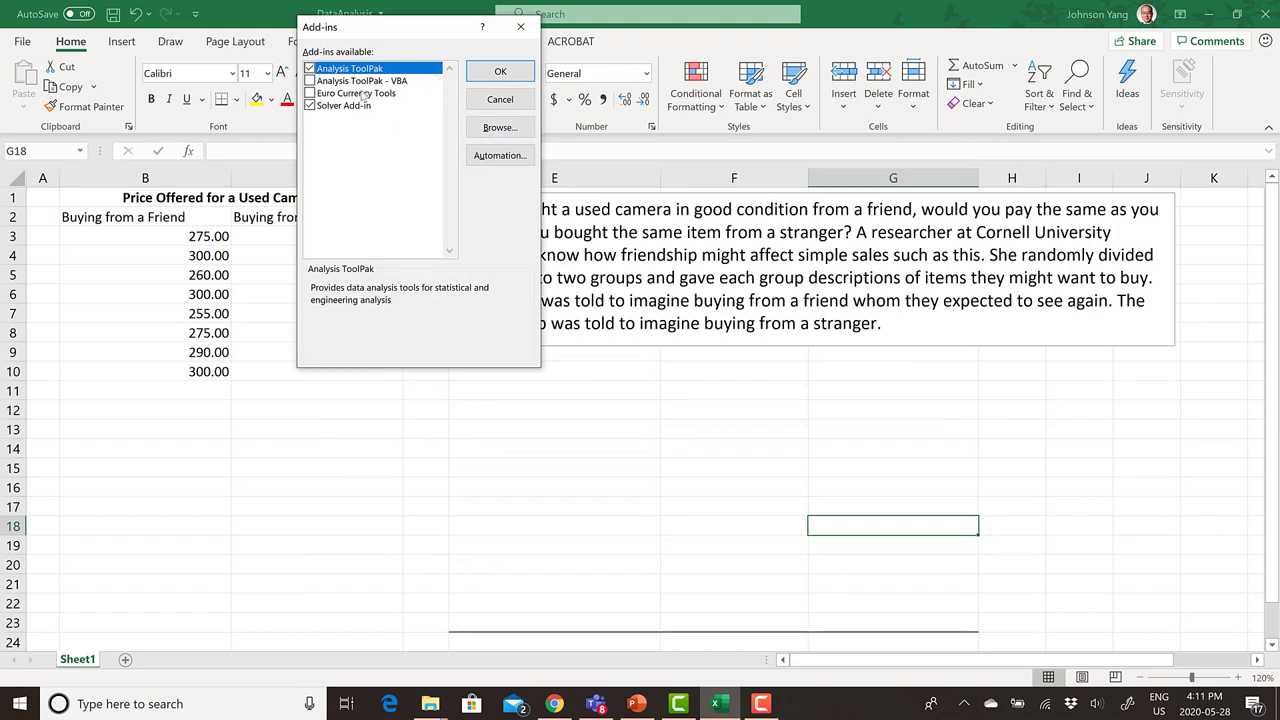
left_click(501, 72)
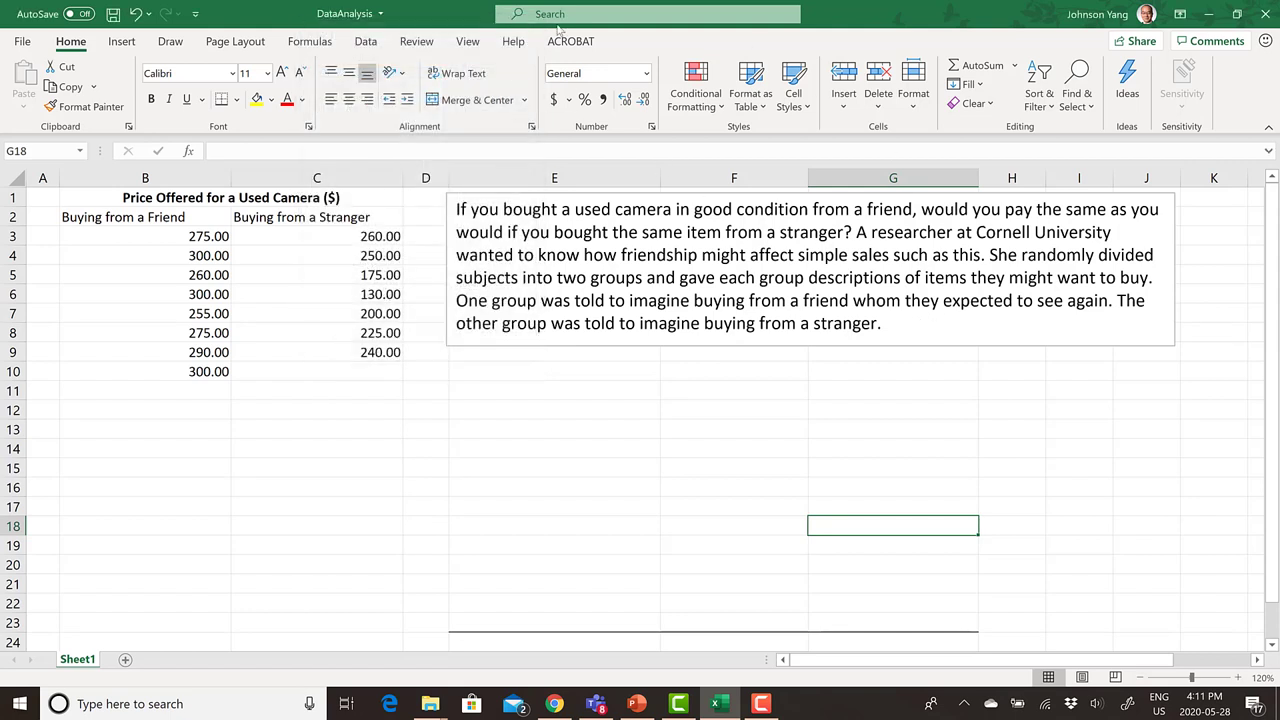
Open the t-Test: Two-Sample Assuming Unequal Variances tool from Data Analysis, keeping its dialog clear of the price data
left_click(365, 41)
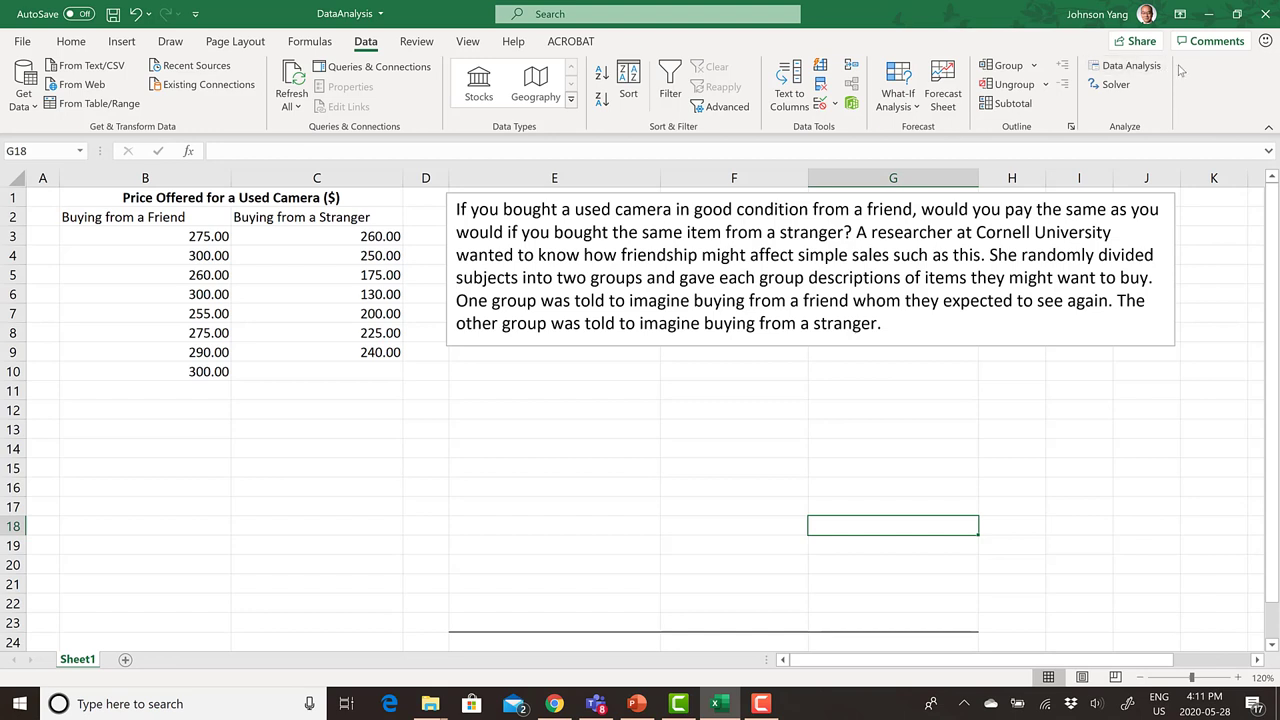
left_click(325, 552)
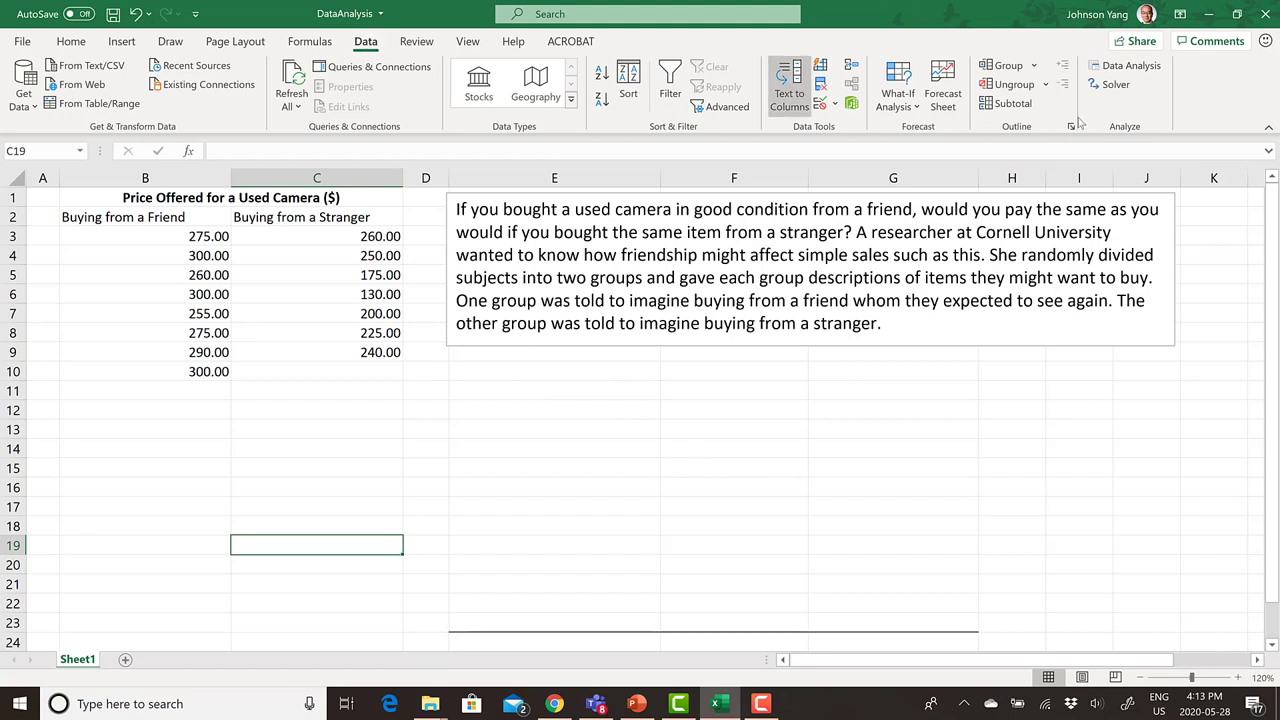
left_click(1136, 66)
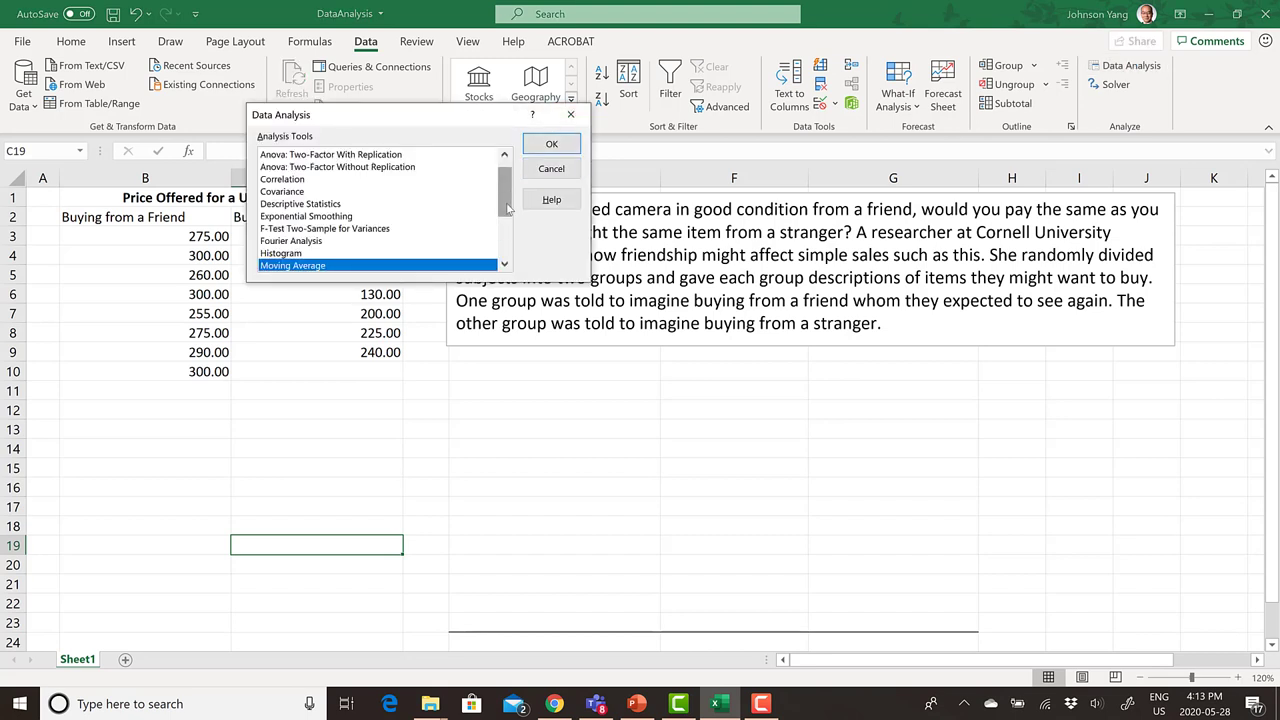
left_click_drag(507, 207, 505, 265)
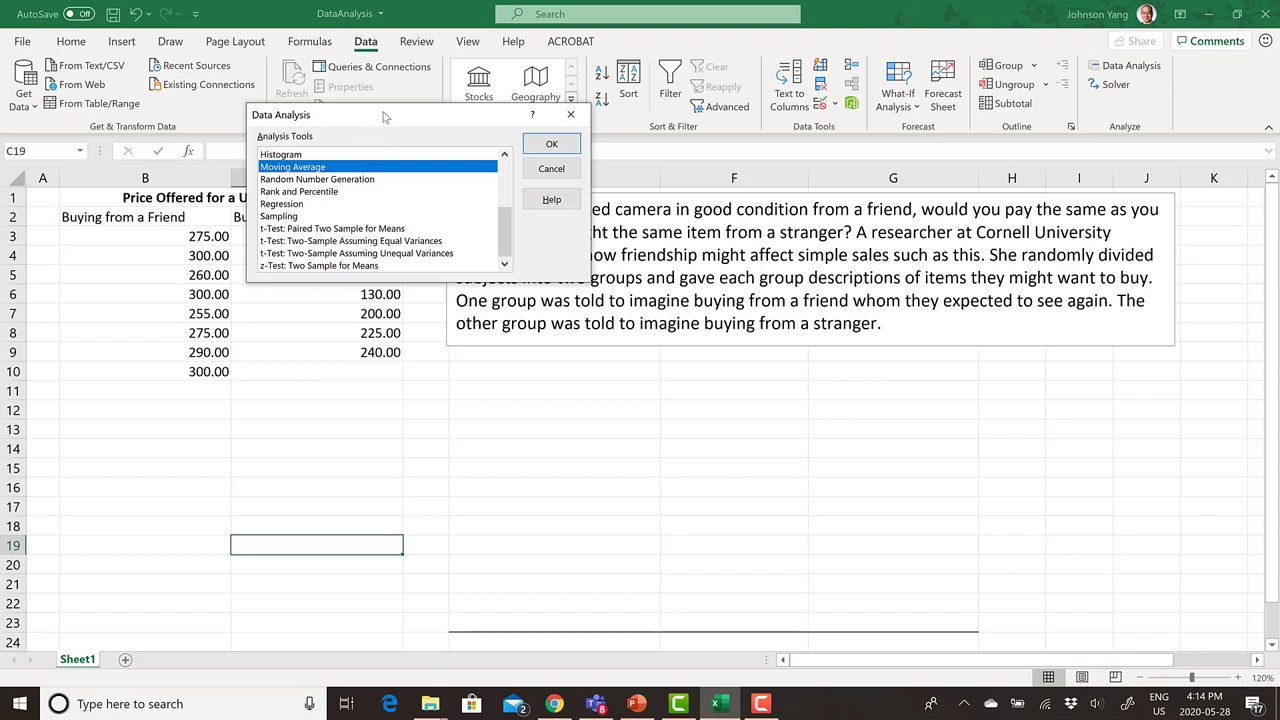
left_click_drag(383, 117, 546, 101)
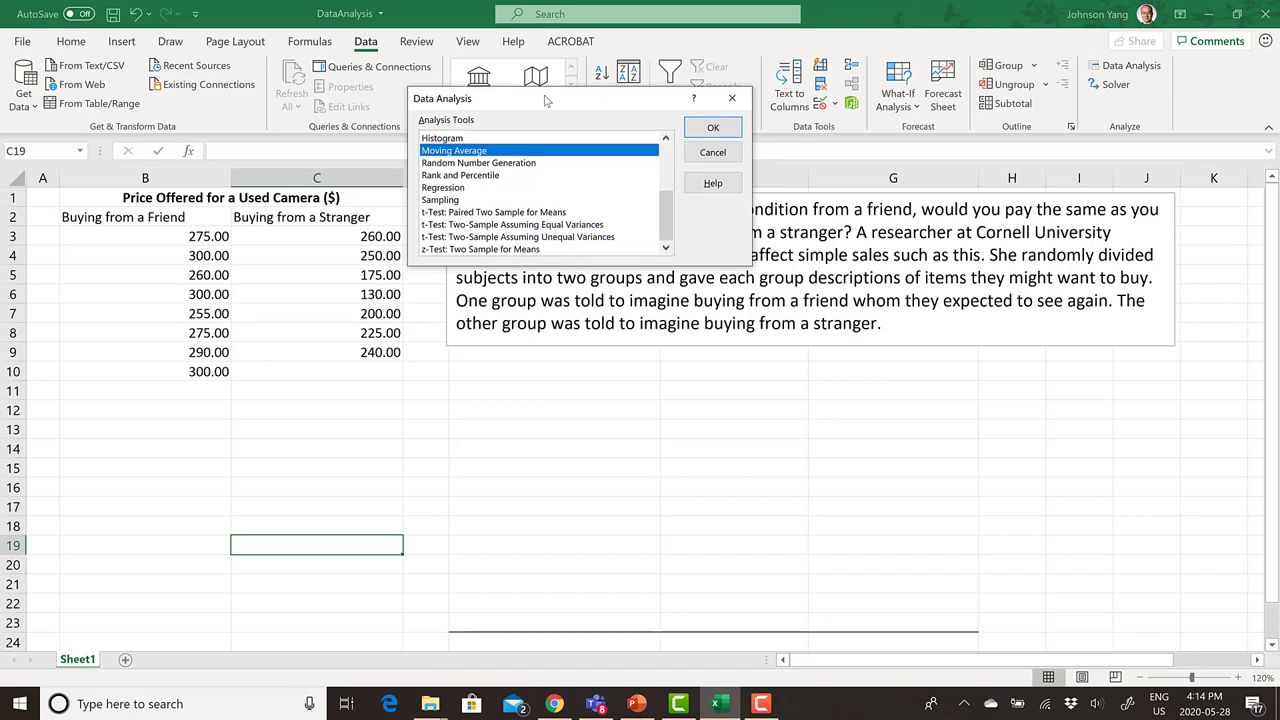
left_click(496, 225)
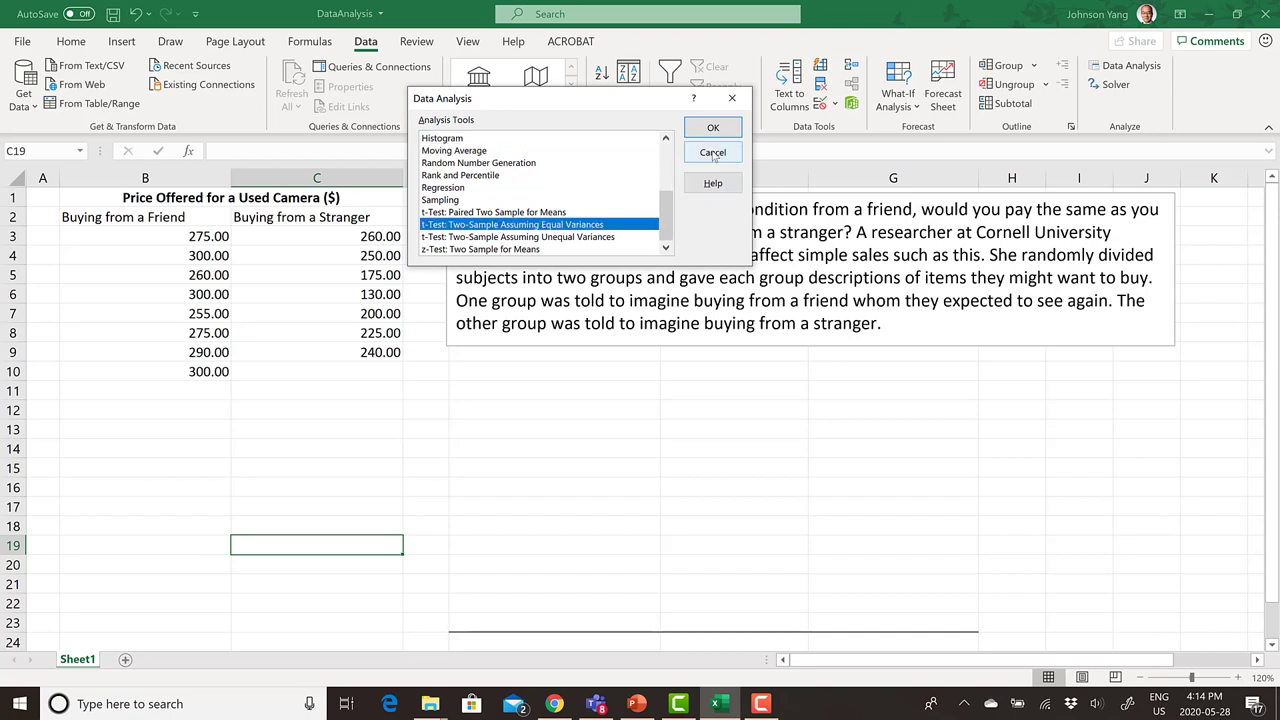
left_click(548, 238)
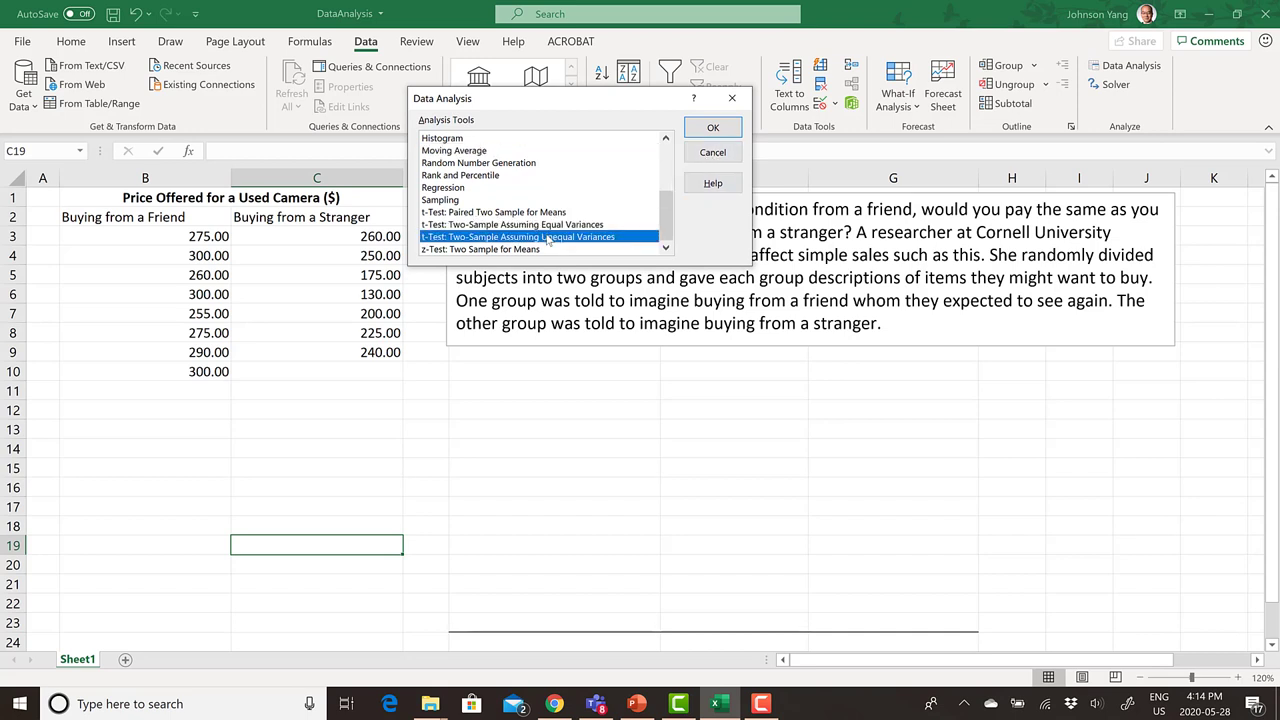
left_click(714, 128)
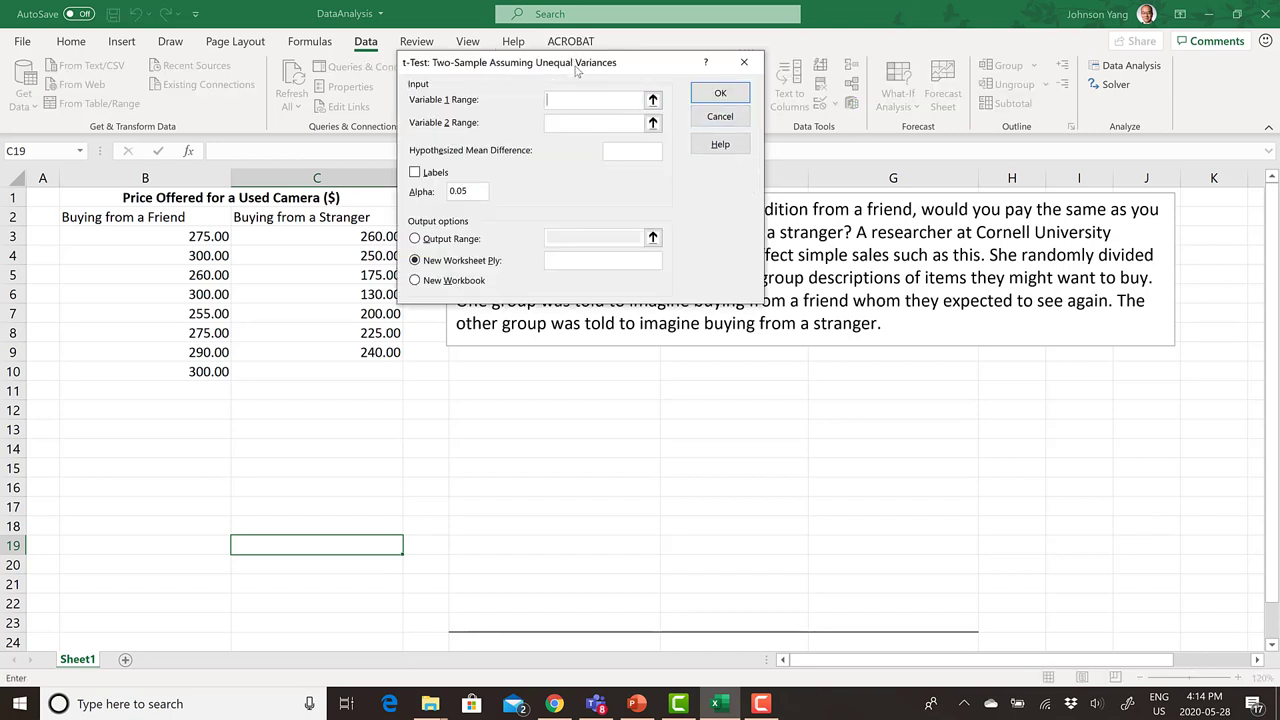
left_click_drag(578, 68, 682, 75)
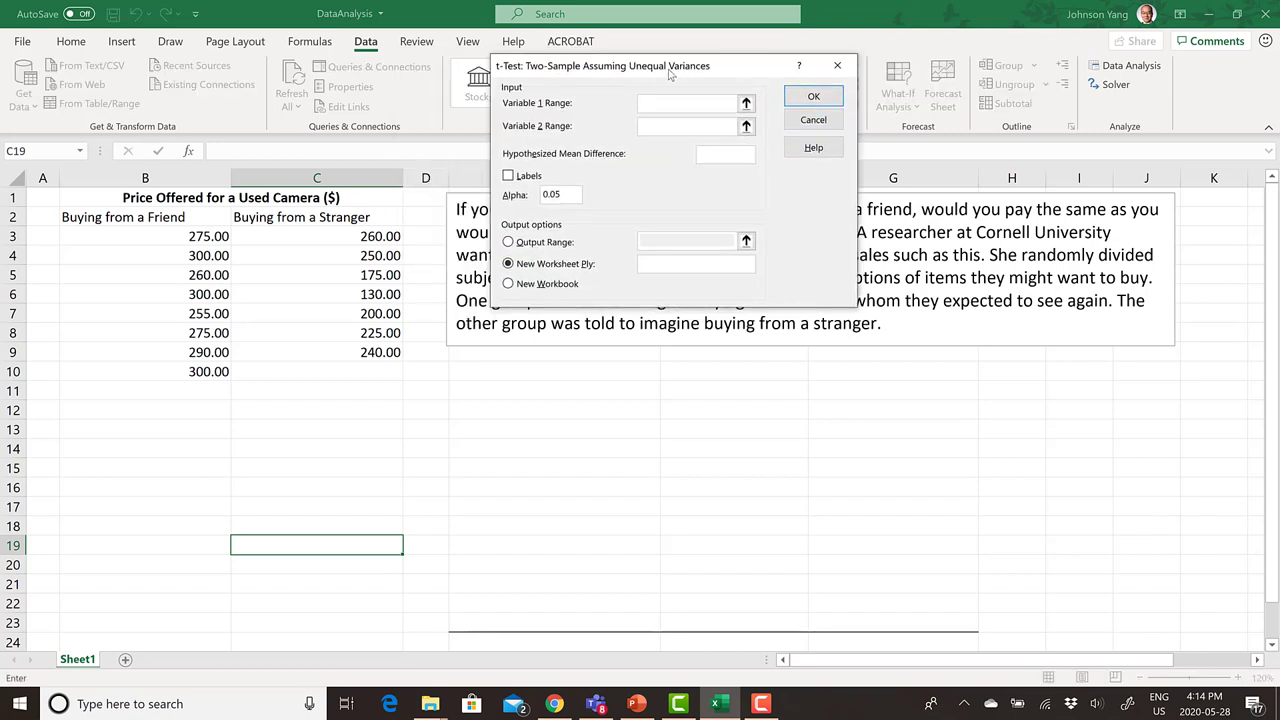
Set the t-test's Variable 1 range to B2:B10 and its Variable 2 range to C2:C9, including the header cells
left_click(746, 103)
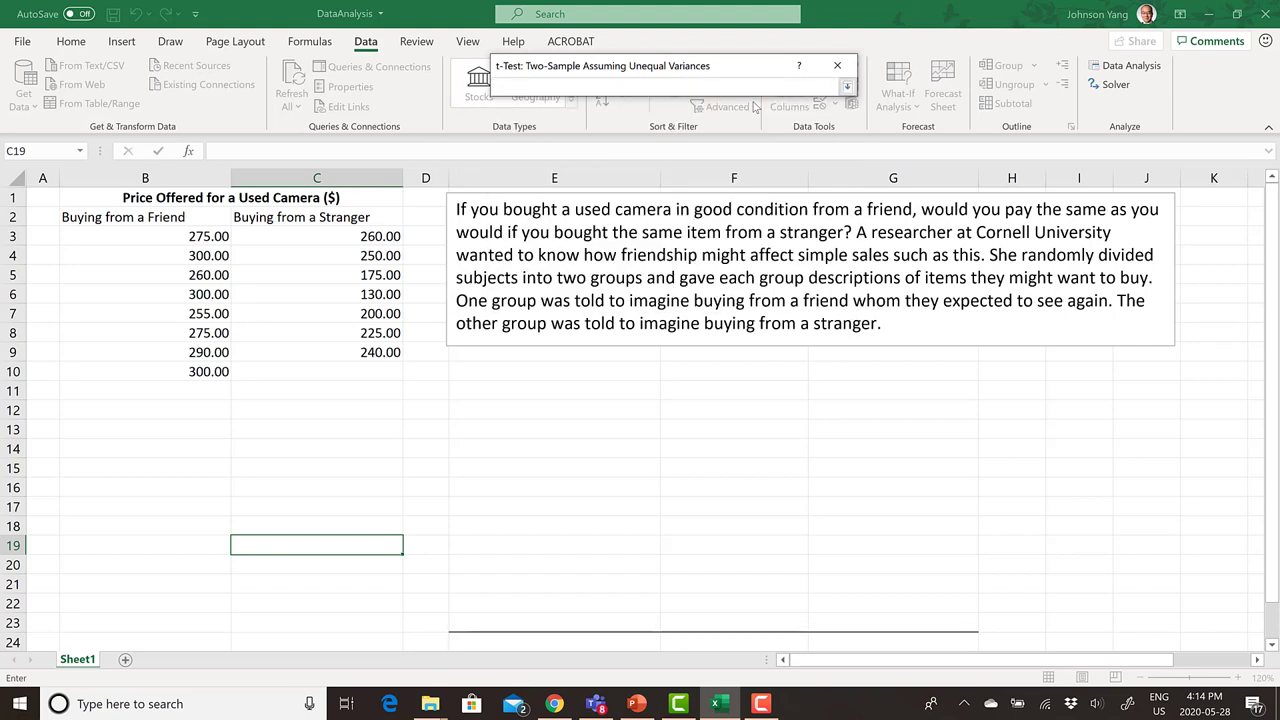
left_click(191, 218)
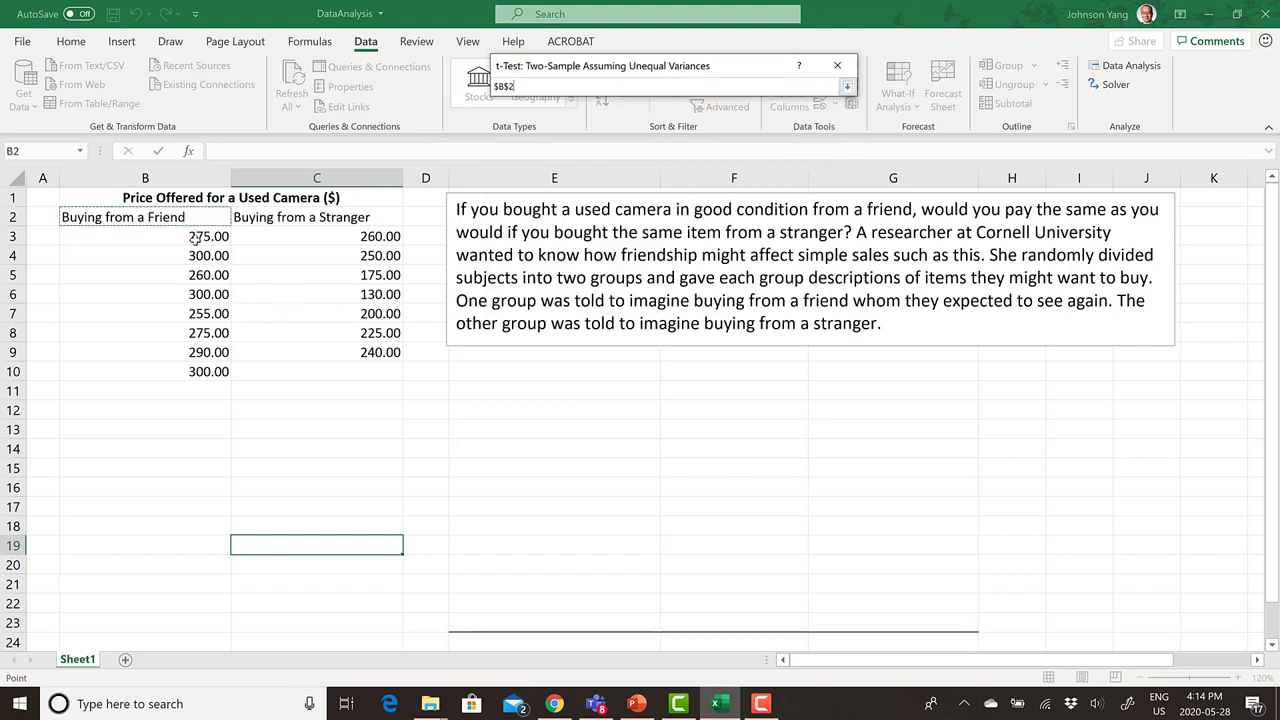
left_click_drag(195, 237, 200, 372)
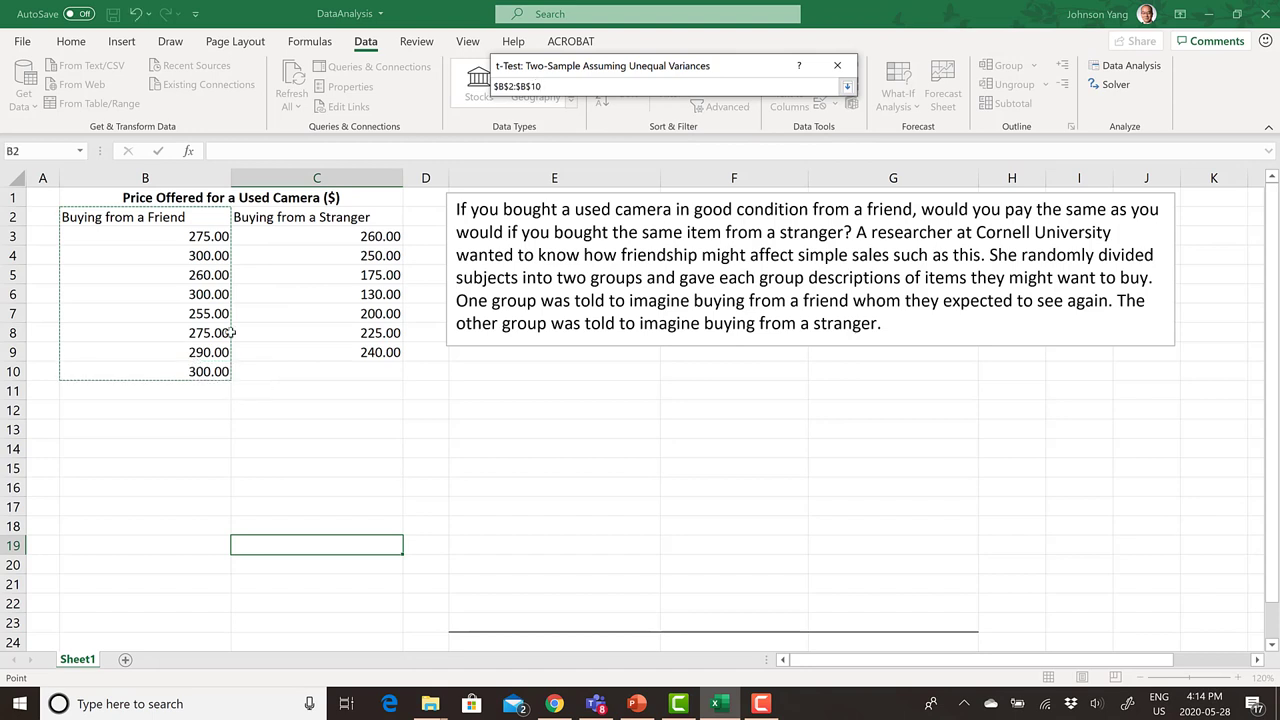
left_click(846, 87)
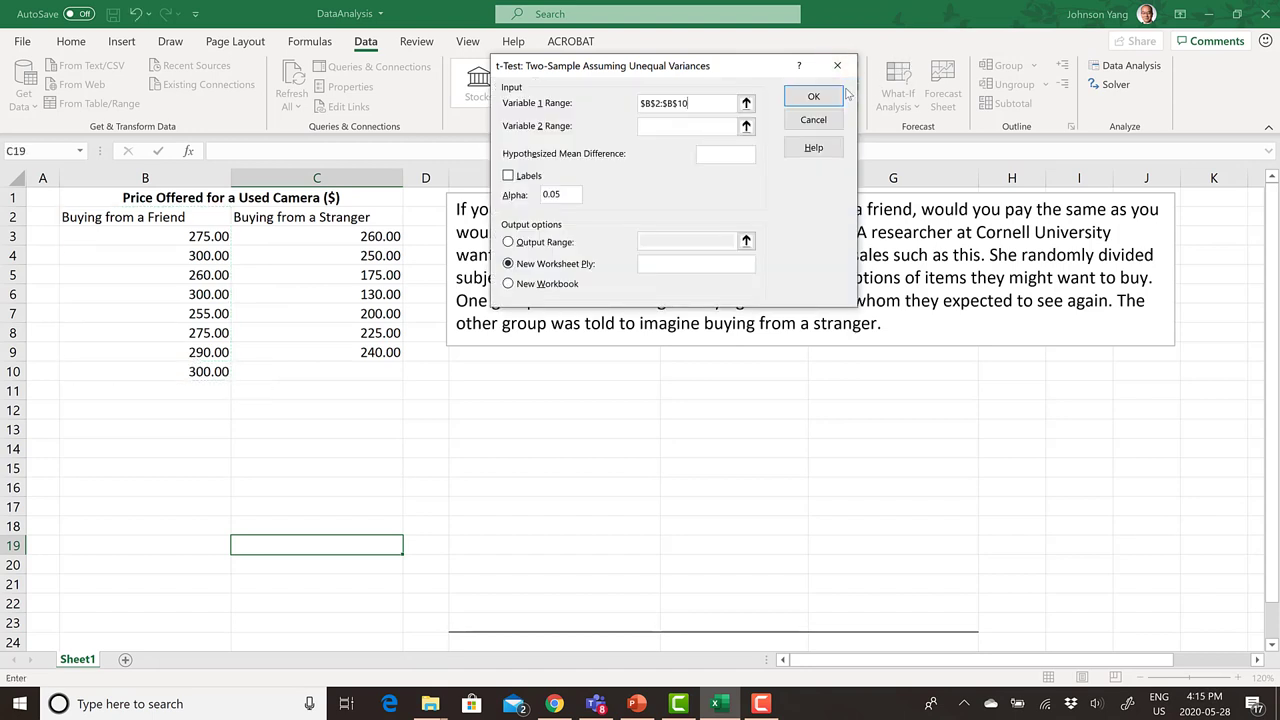
left_click(746, 127)
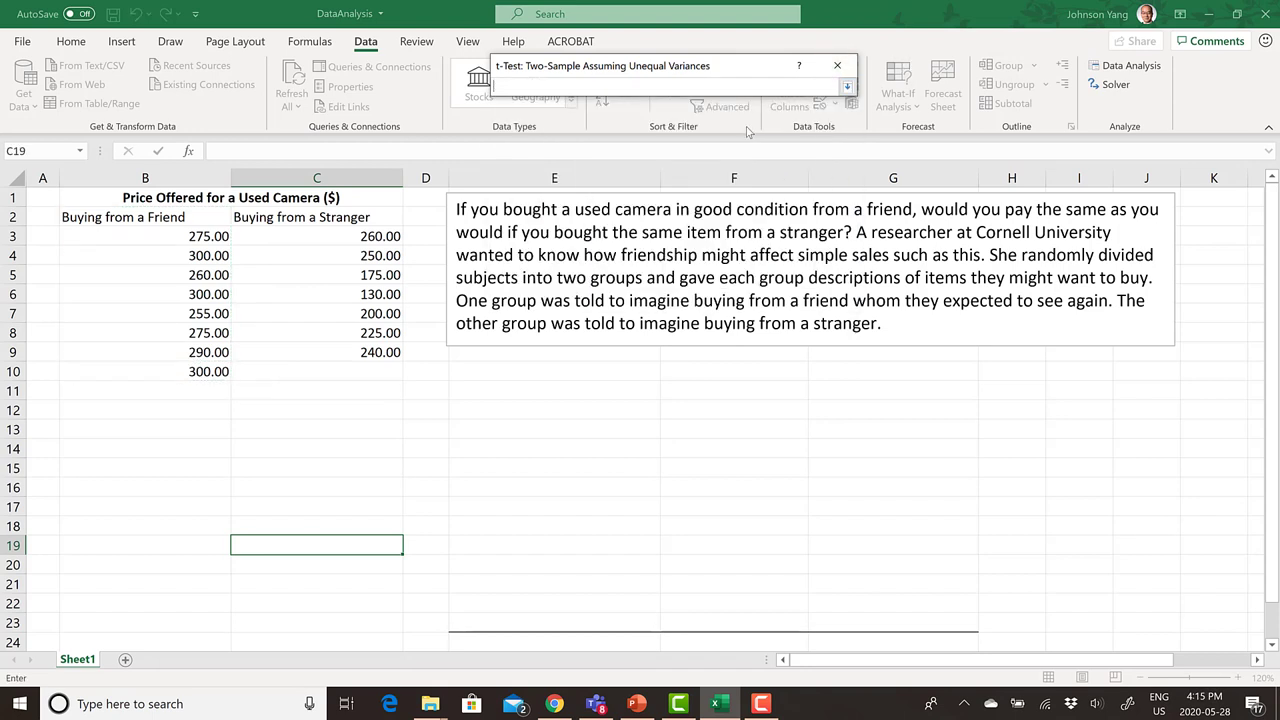
left_click_drag(340, 220, 341, 345)
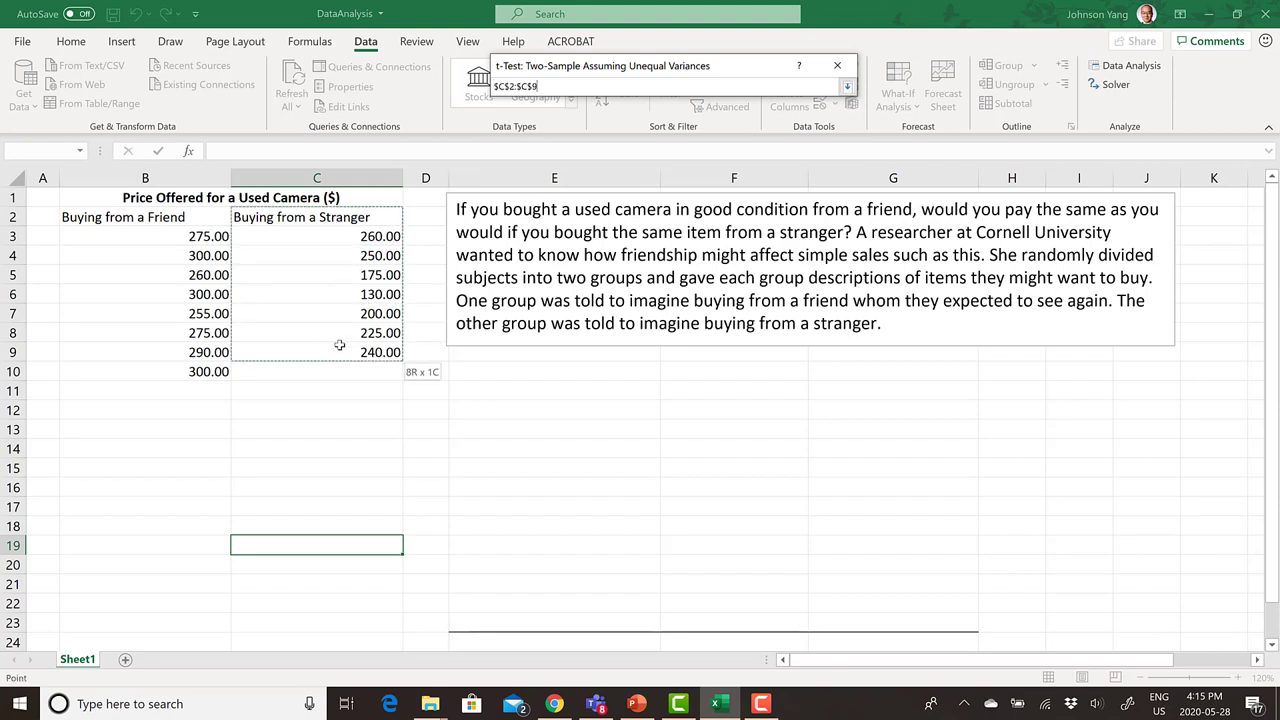
left_click(847, 86)
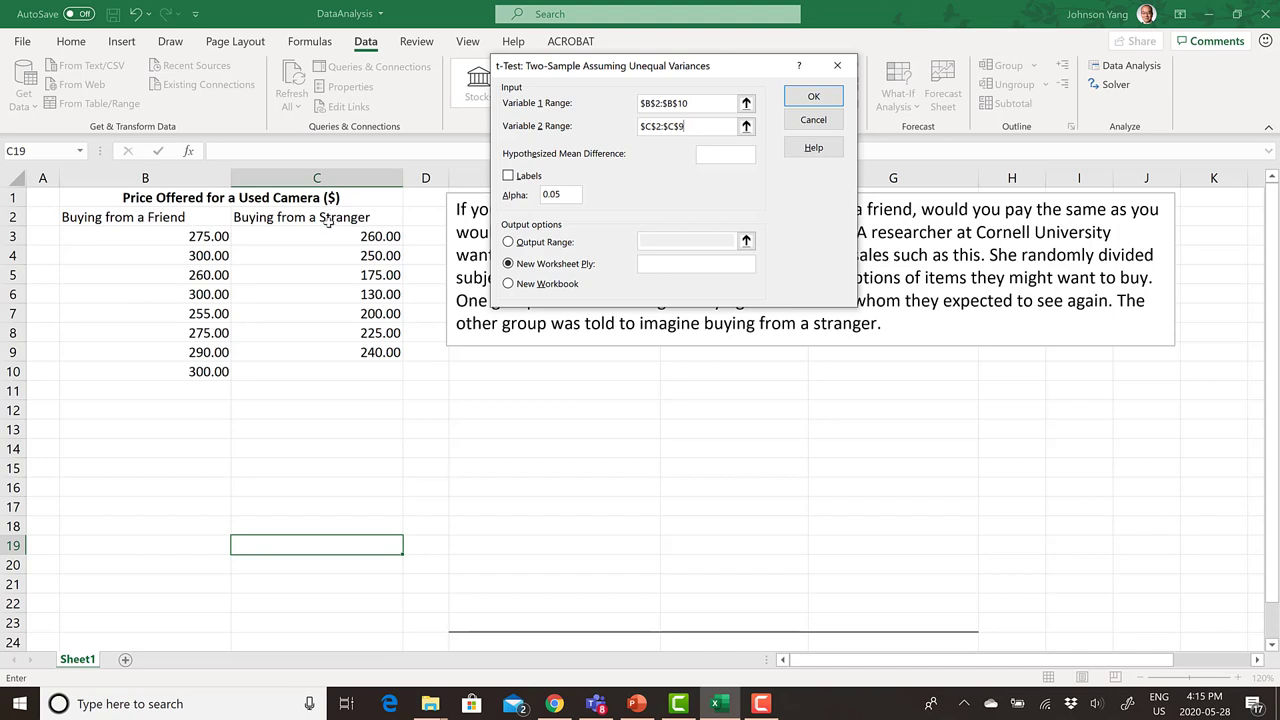
Run the t-test with labels included, a hypothesized mean difference of 0 and the output placed at cell E11
left_click(508, 176)
left_click(727, 155)
type("0")
left_click(508, 242)
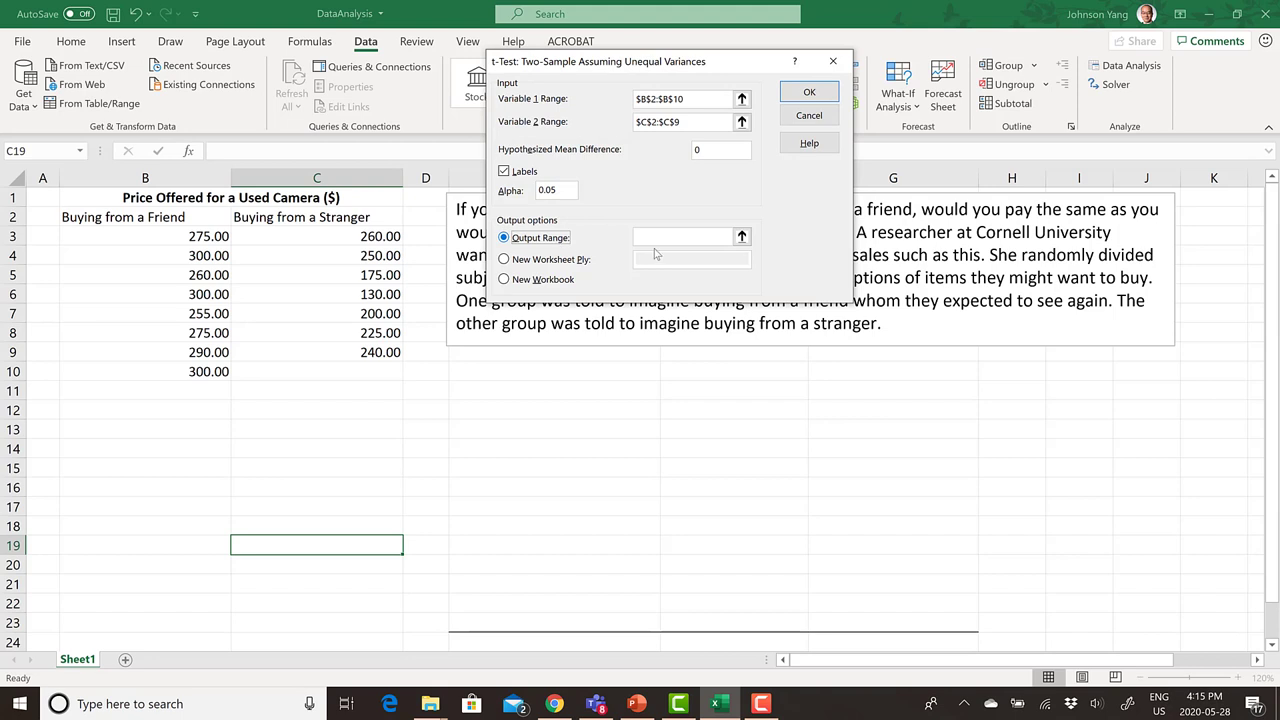
left_click(741, 236)
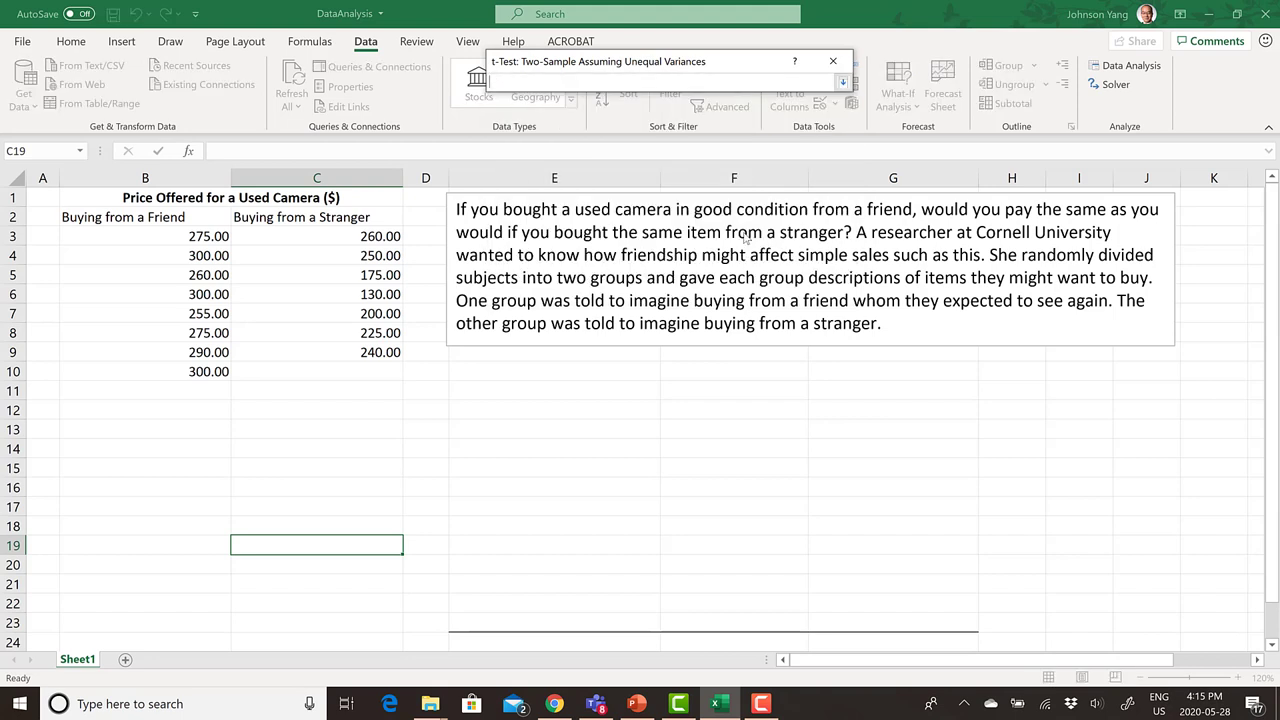
left_click(468, 387)
left_click(842, 81)
key("Return")
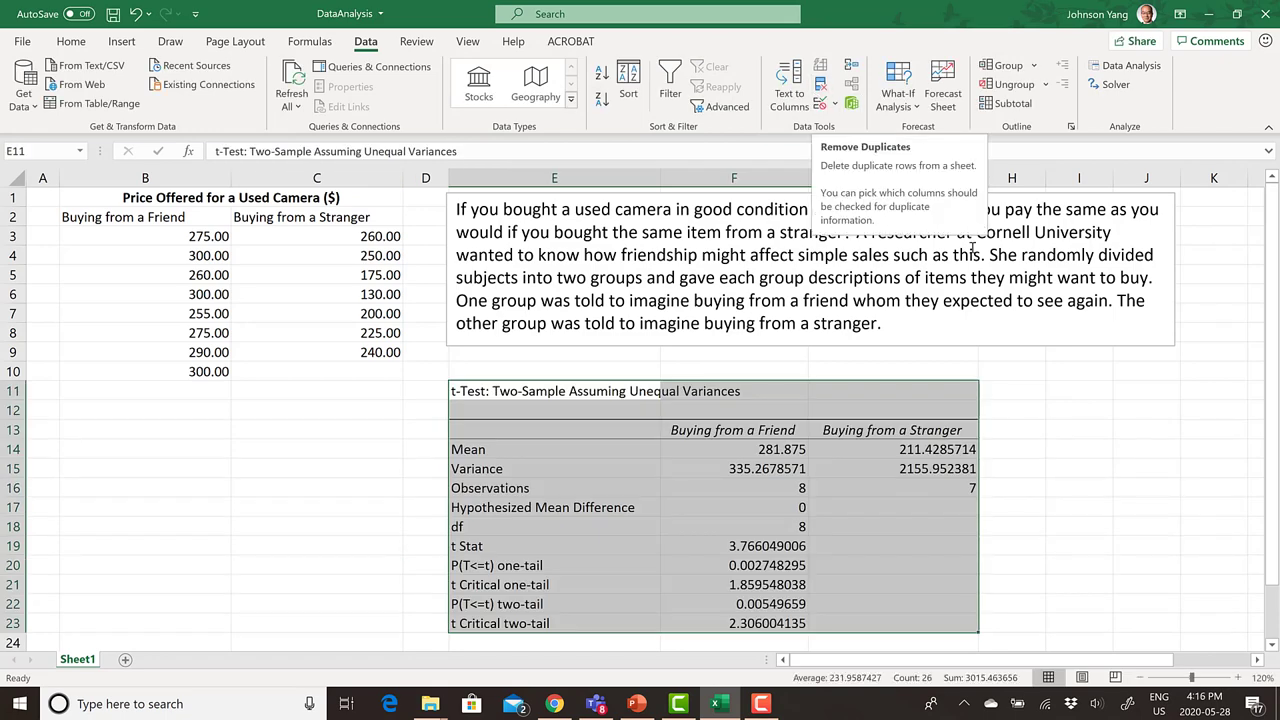
Examine the t-test output's observations, hypothesized mean difference, df, t Stat and two-tail critical value
left_click(1014, 489)
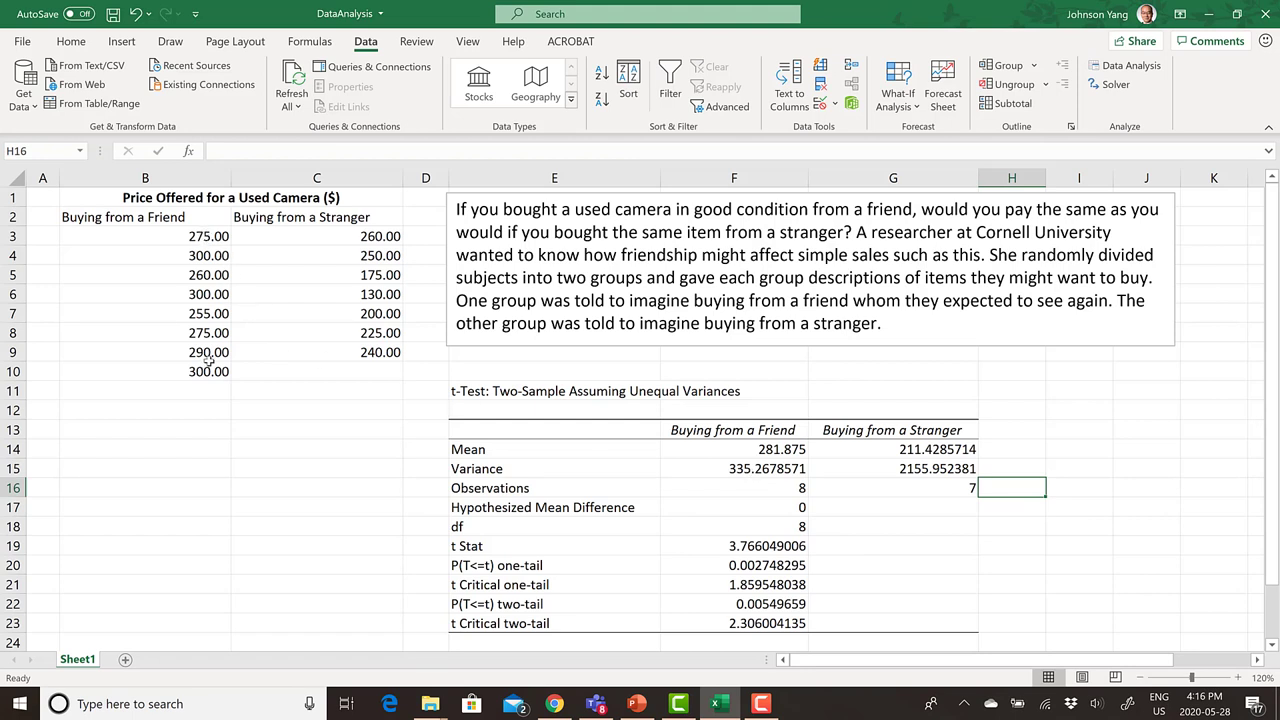
left_click(931, 490)
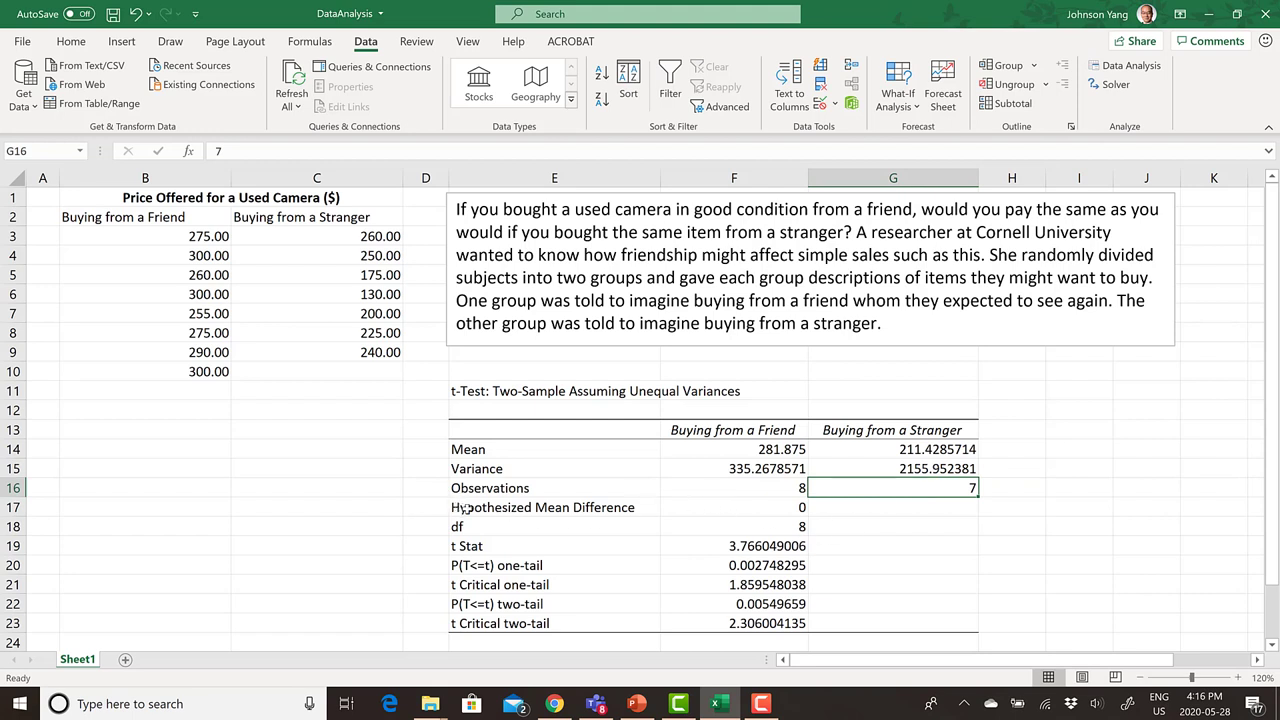
left_click(771, 507)
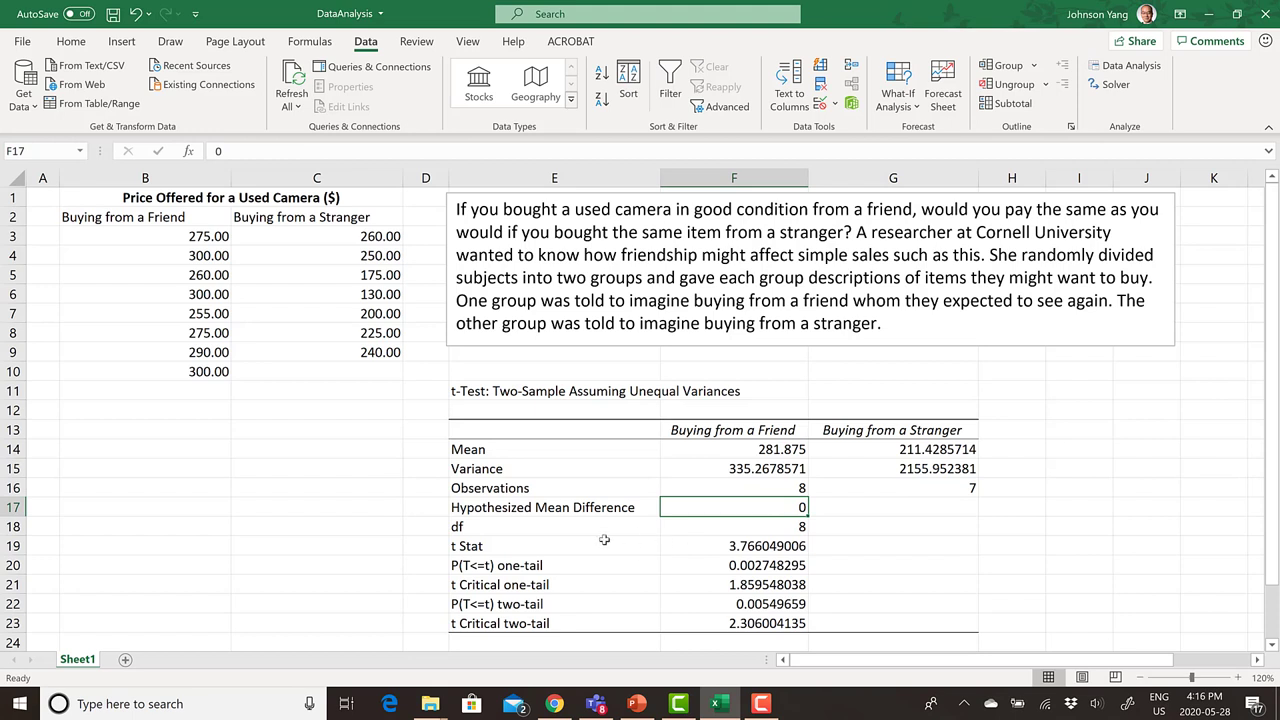
left_click(790, 530)
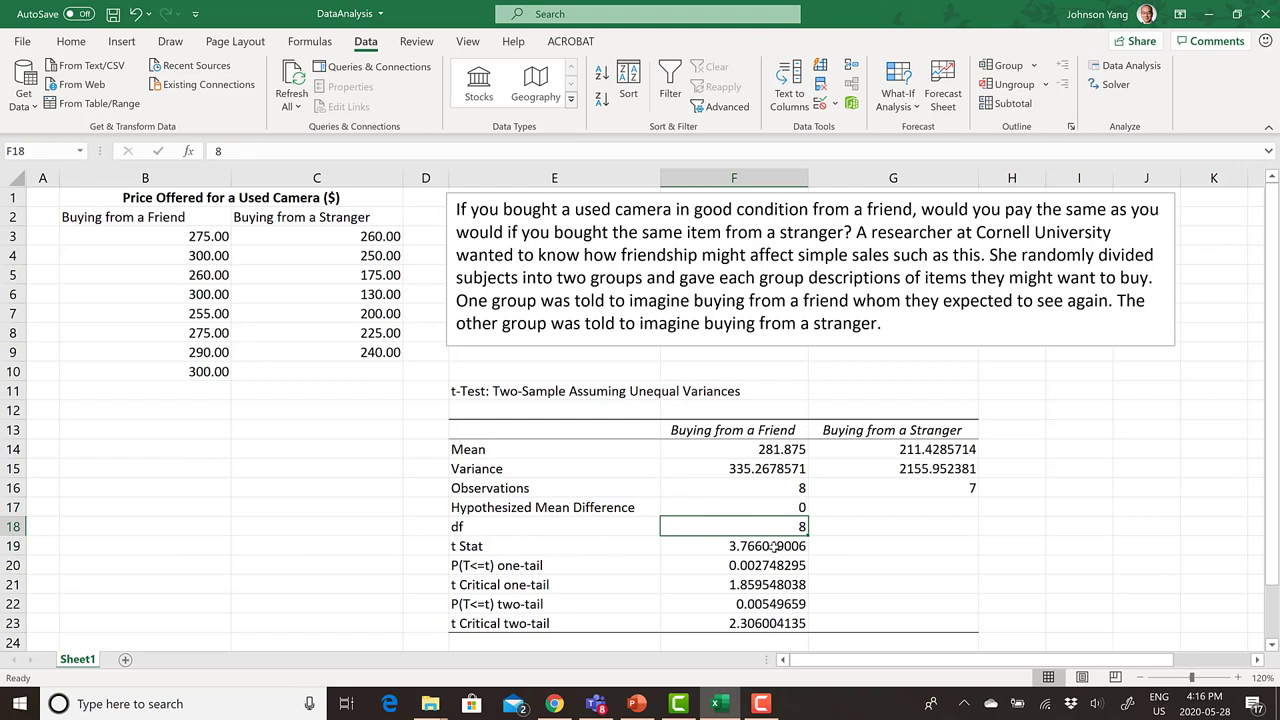
left_click(772, 545)
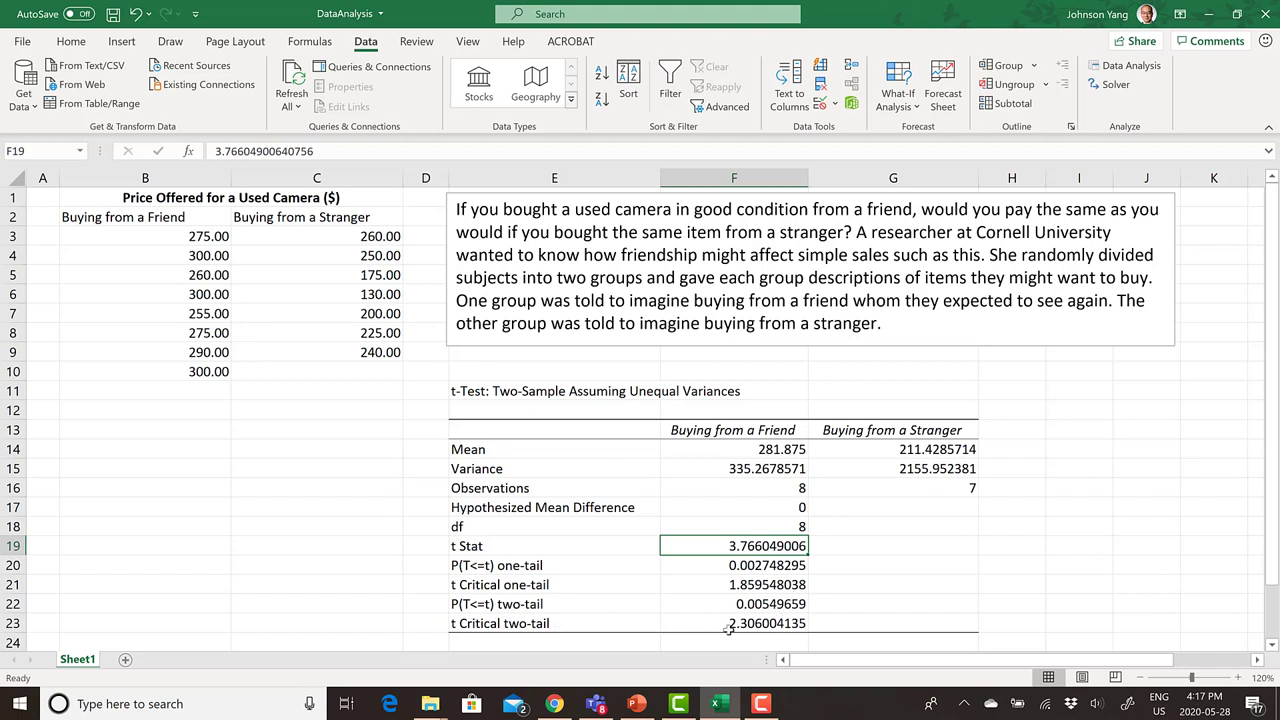
left_click(800, 624)
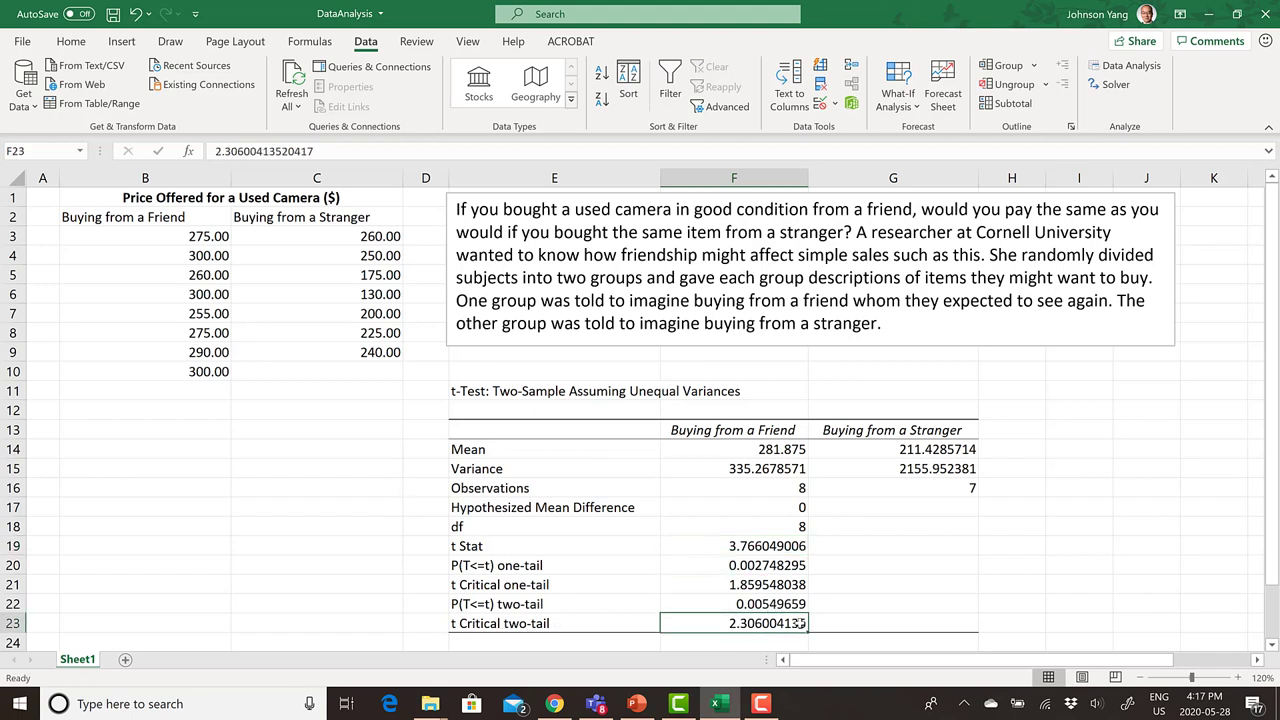
left_click(1101, 587)
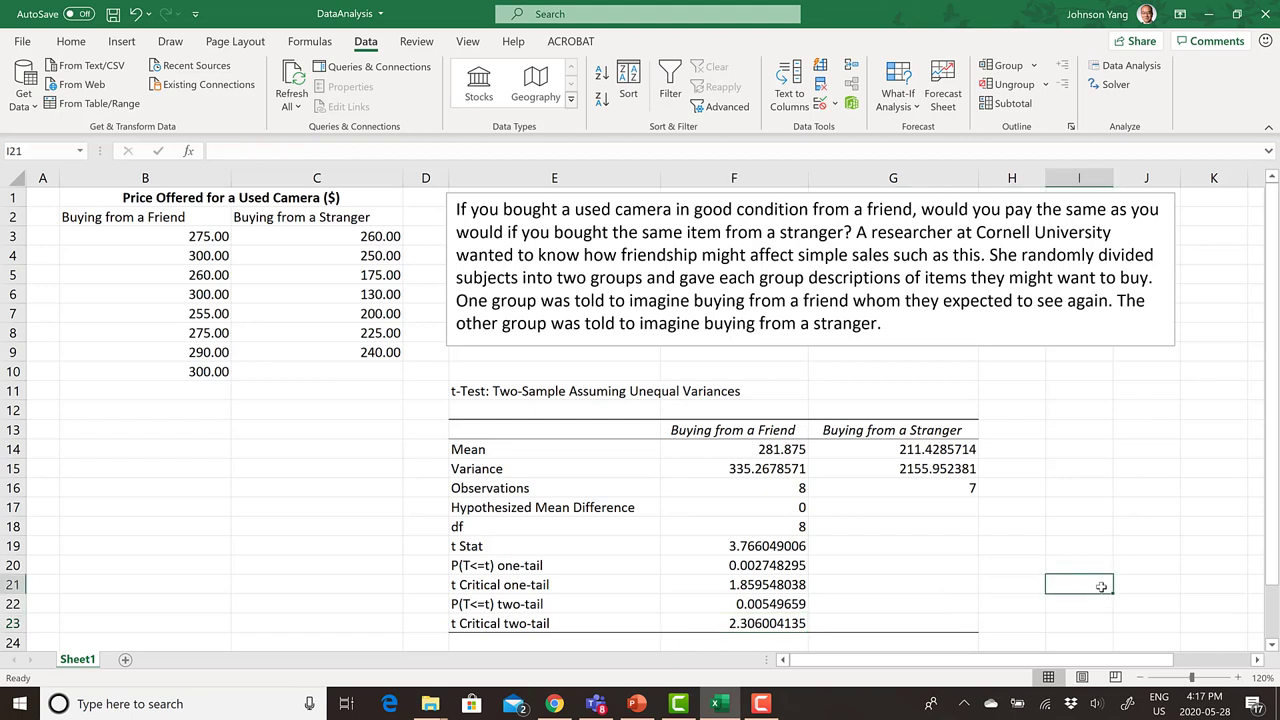